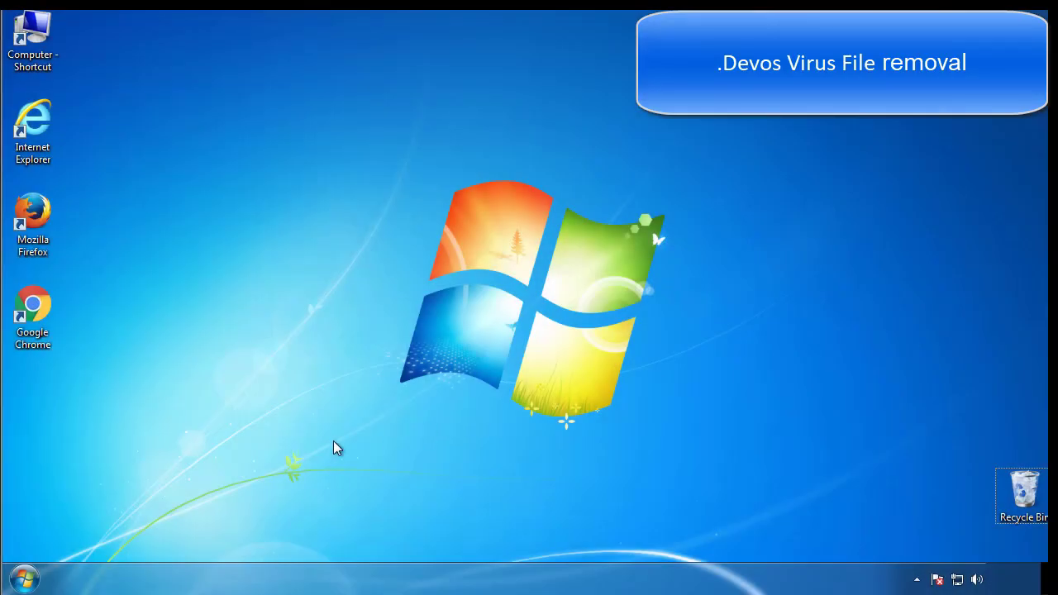
- Launch msconfig and enable Safe boot (Minimal) on the Boot tab
click(25, 578)
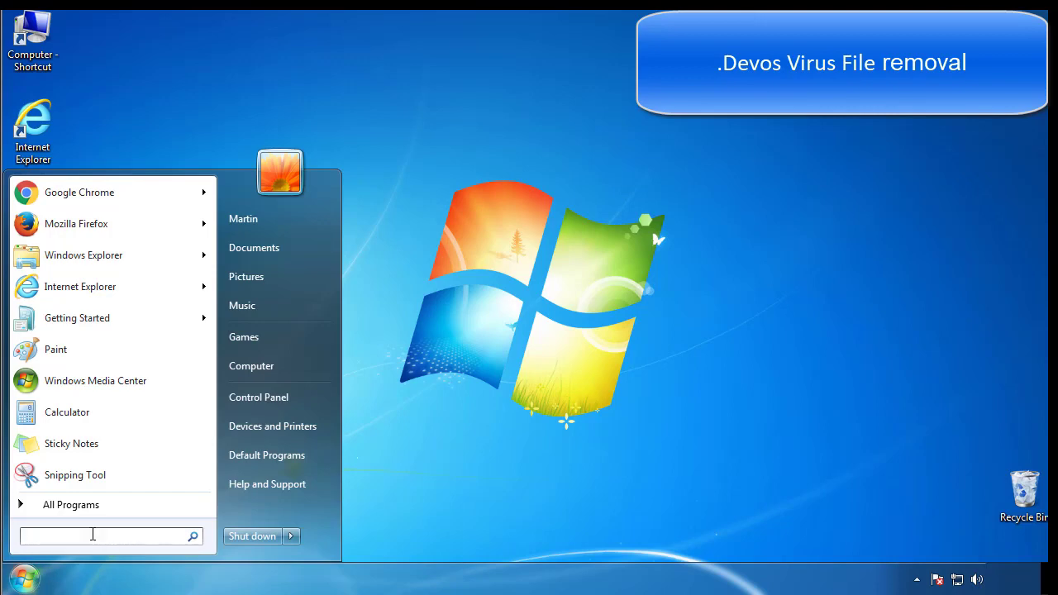
text(mscon)
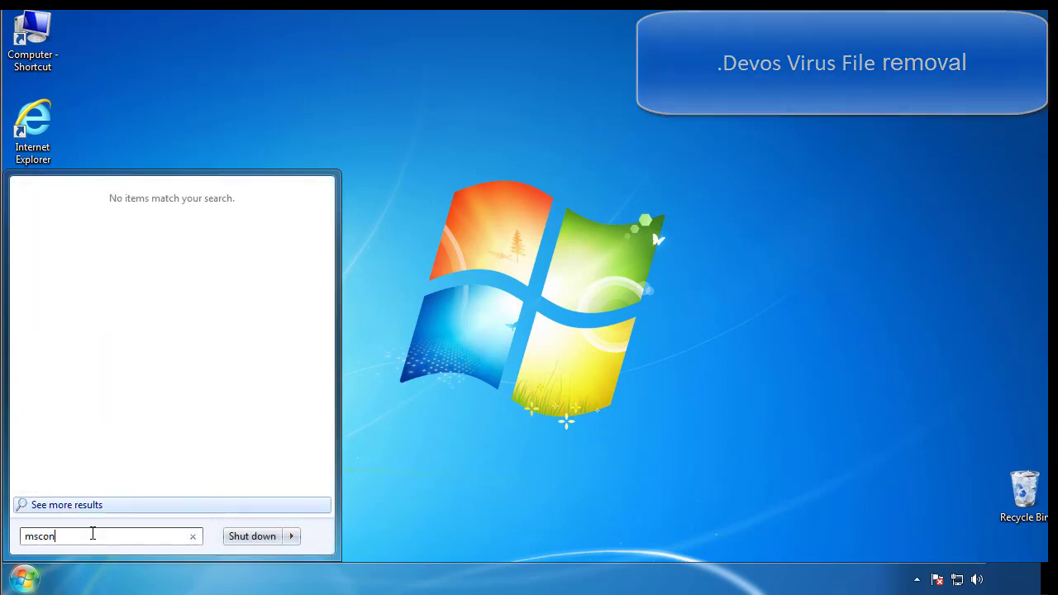
text(fig)
key(Return)
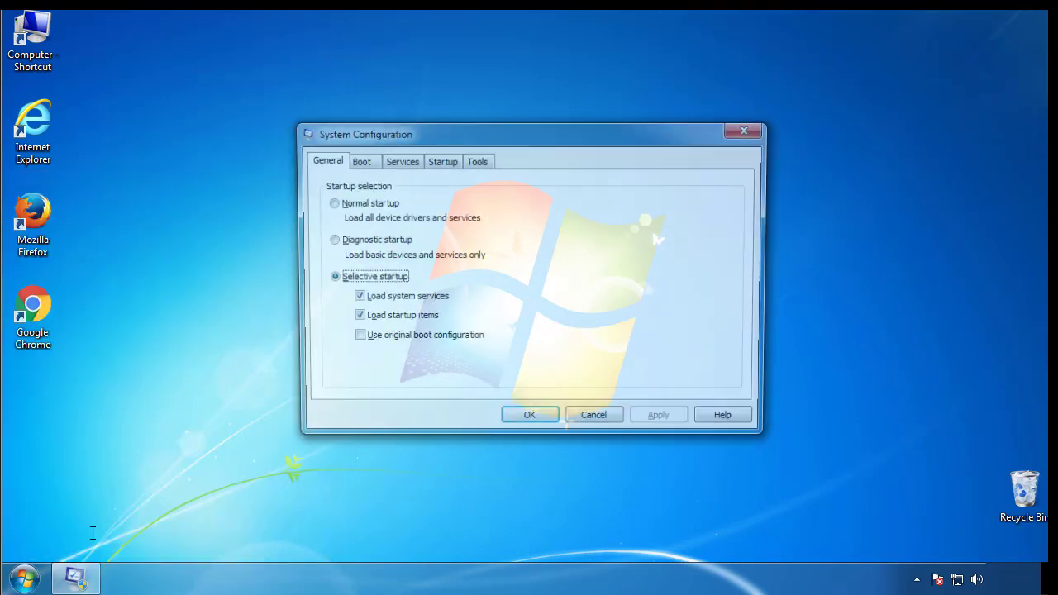
click(357, 160)
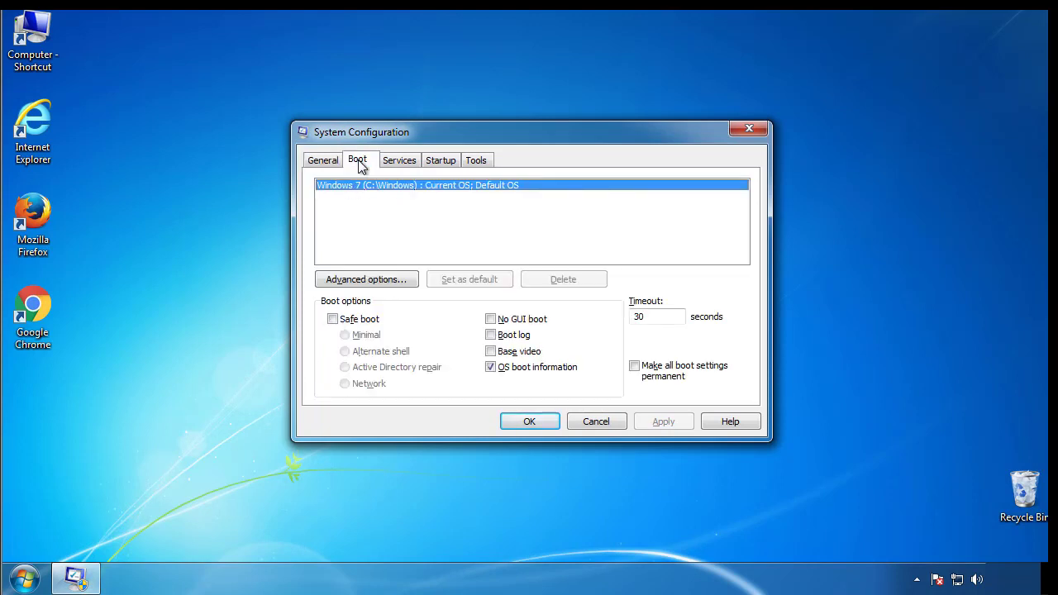
click(332, 320)
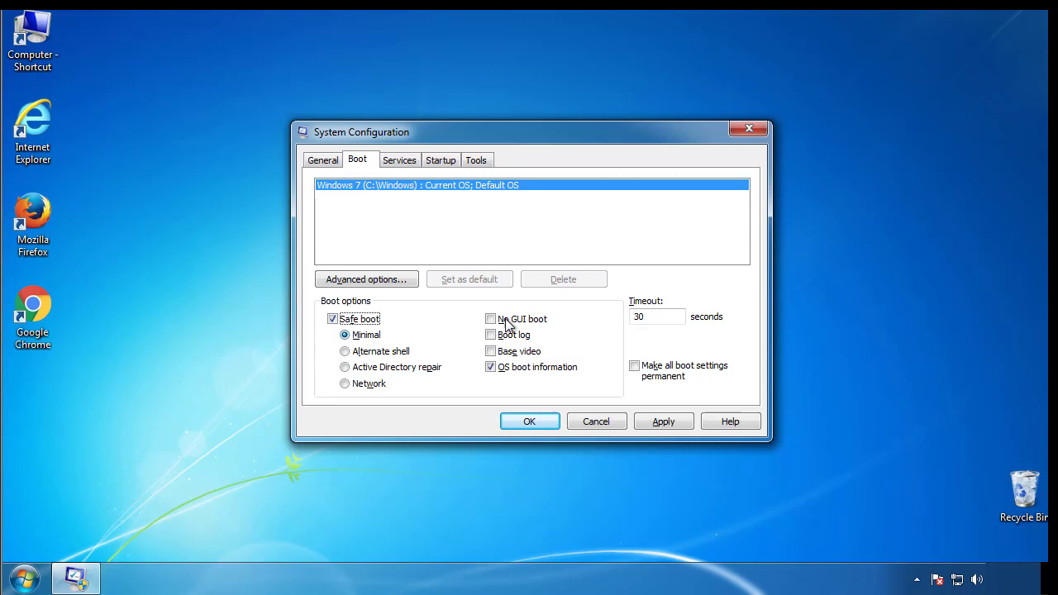
click(544, 427)
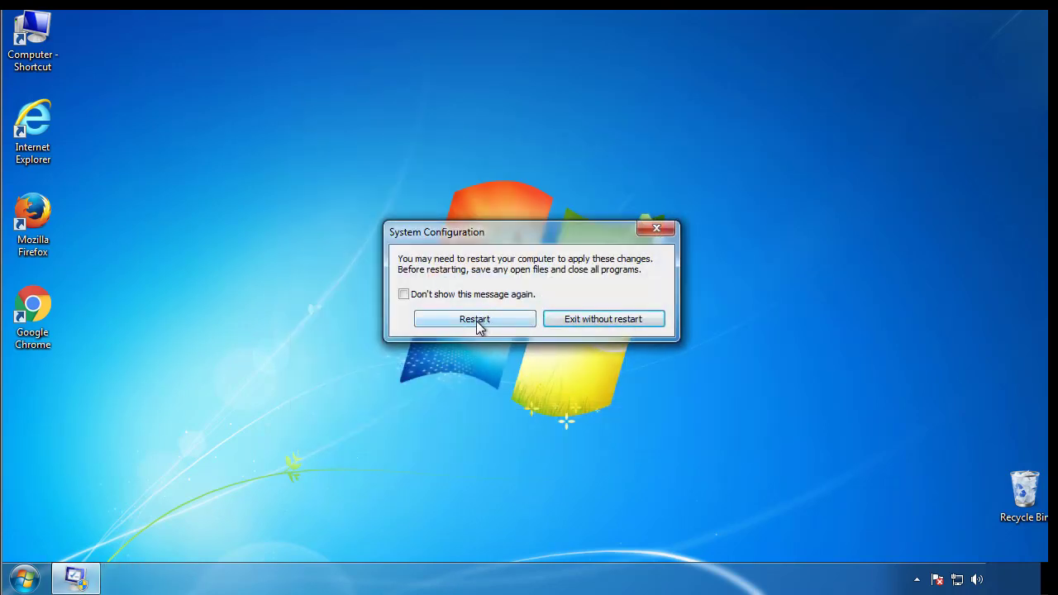
- Restart into Safe Mode and set Folder Options to show hidden files, folders and drives
click(478, 321)
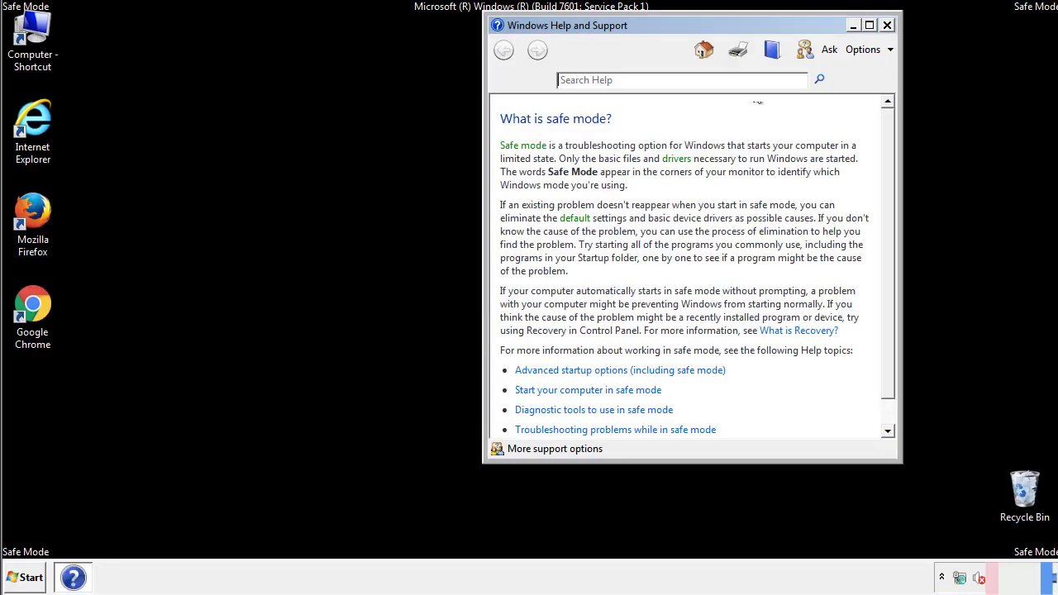
click(887, 25)
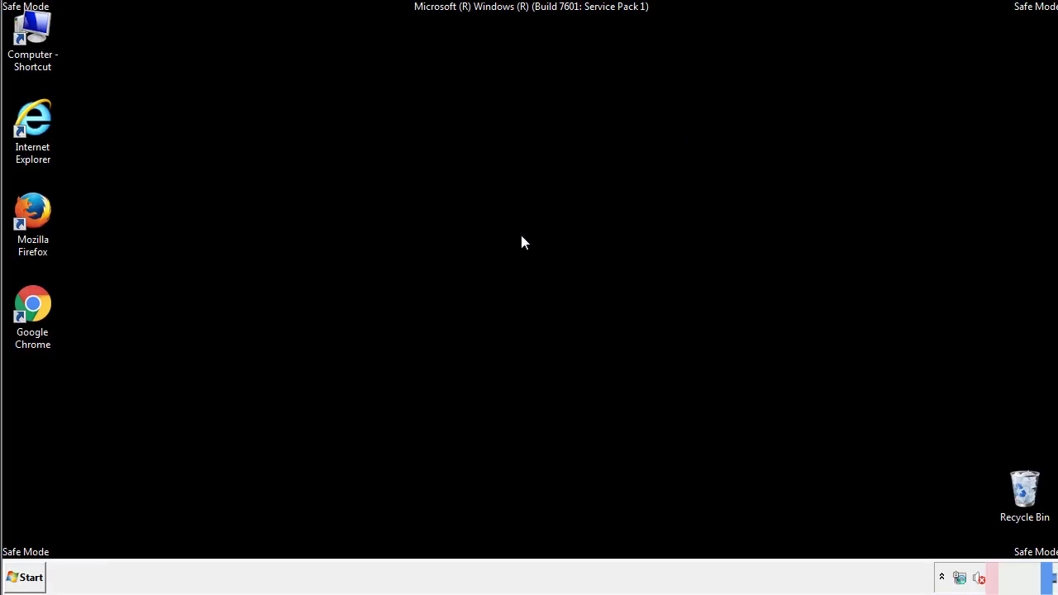
click(32, 575)
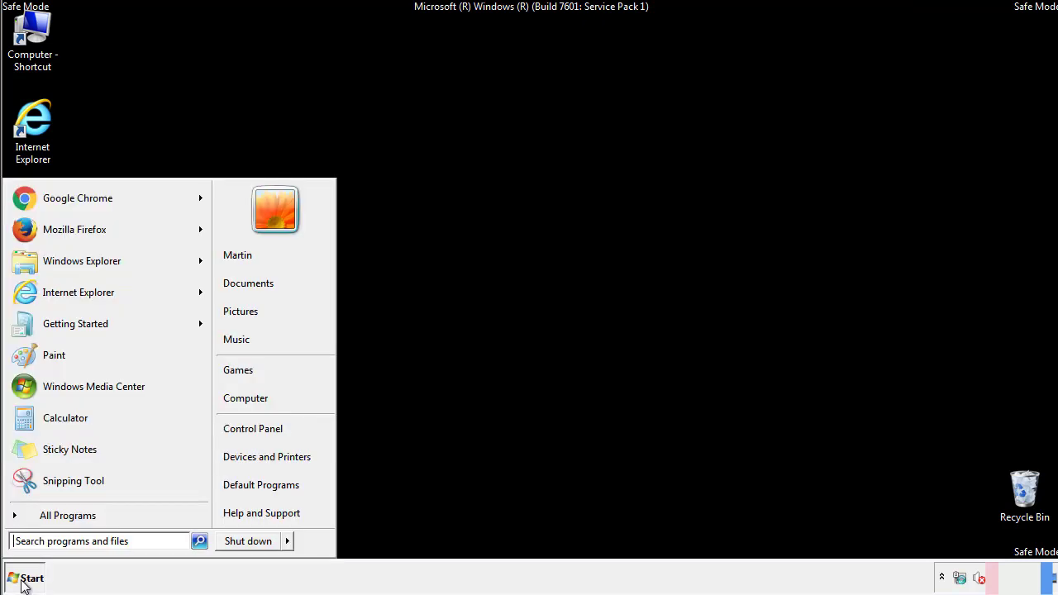
click(263, 426)
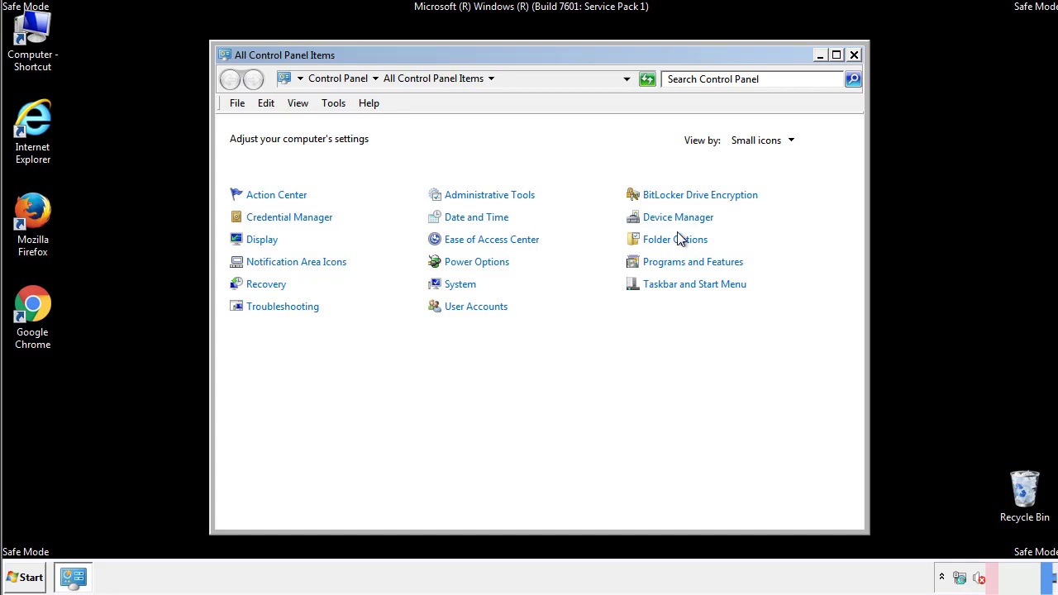
click(678, 242)
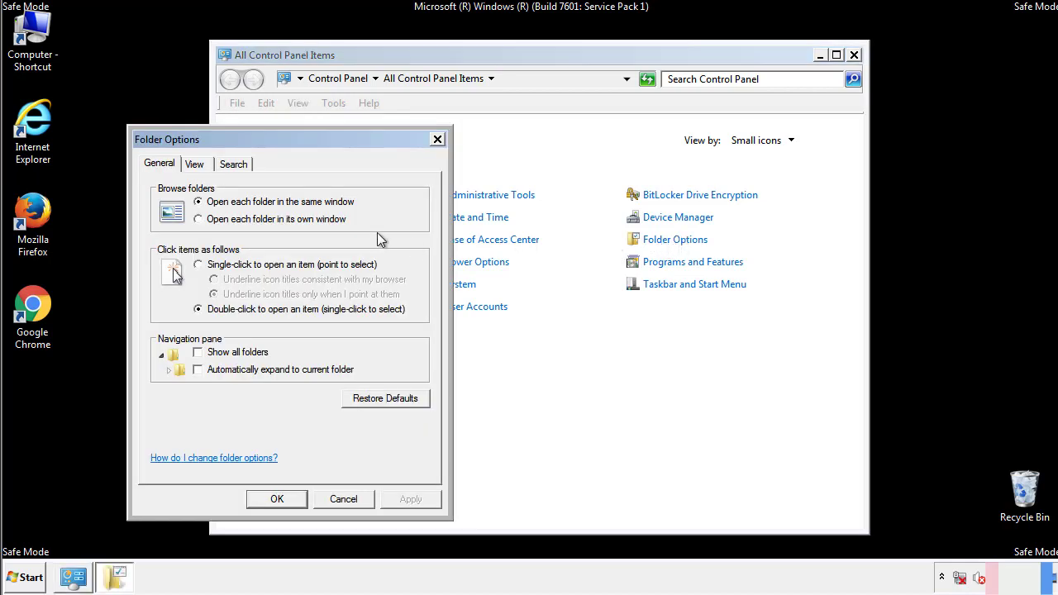
click(197, 168)
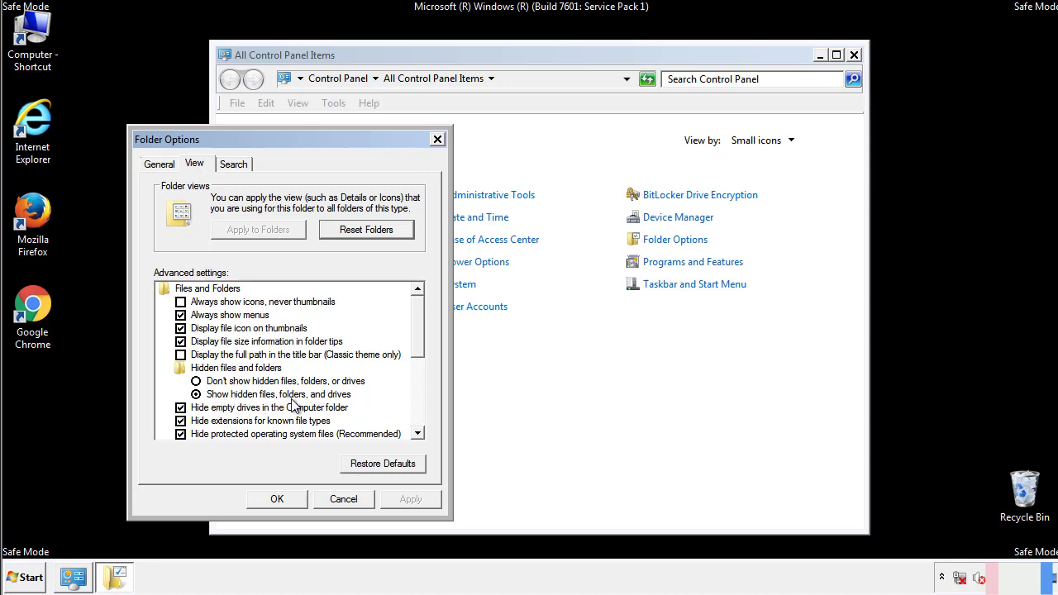
click(285, 497)
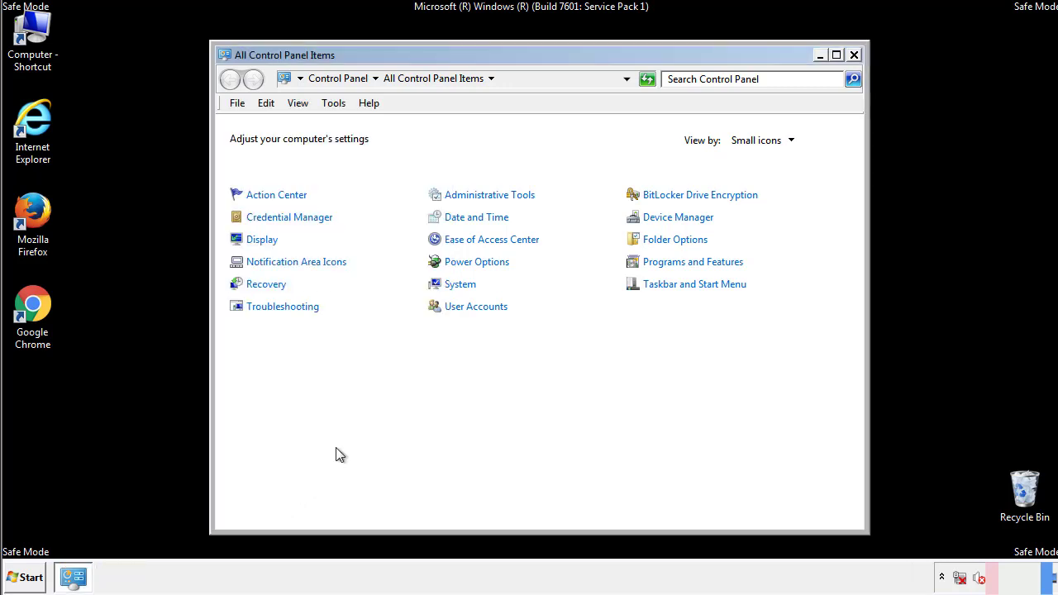
- Close Control Panel and open the Windows folder on Local Disk (C:)
click(854, 54)
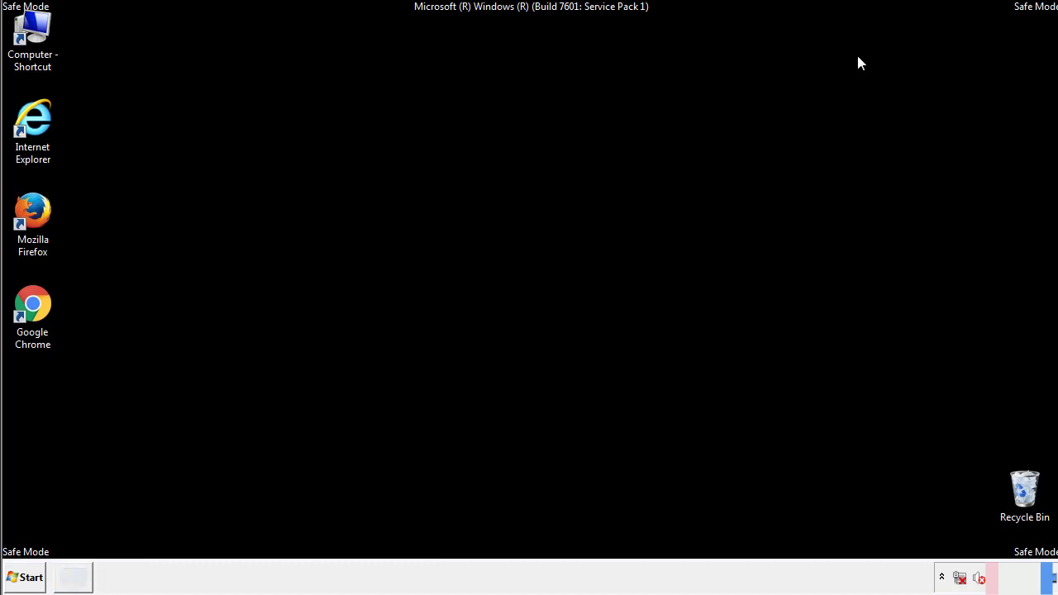
double_click(43, 29)
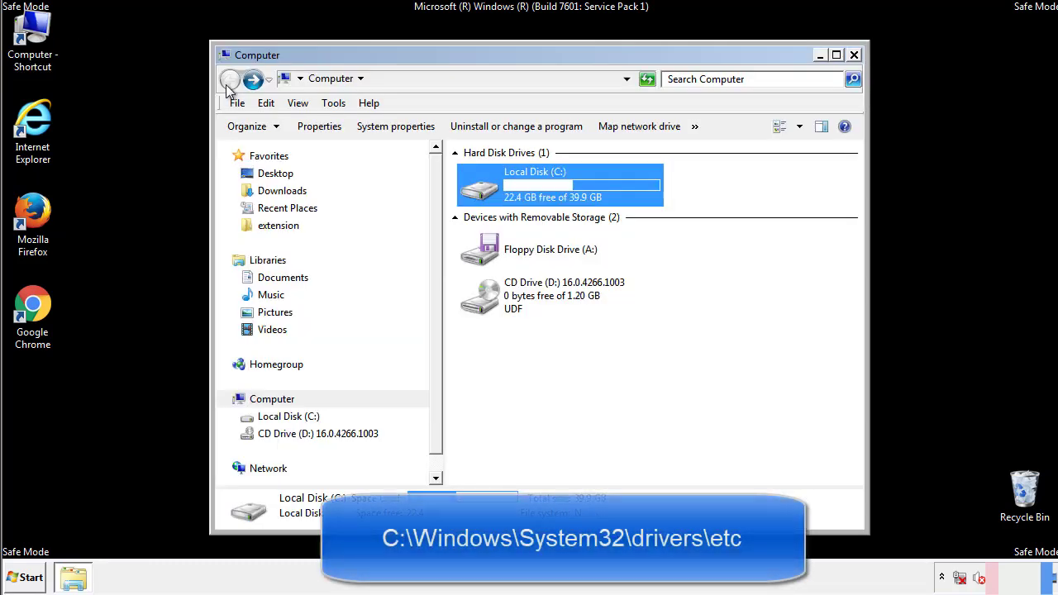
double_click(486, 190)
click(483, 304)
double_click(484, 304)
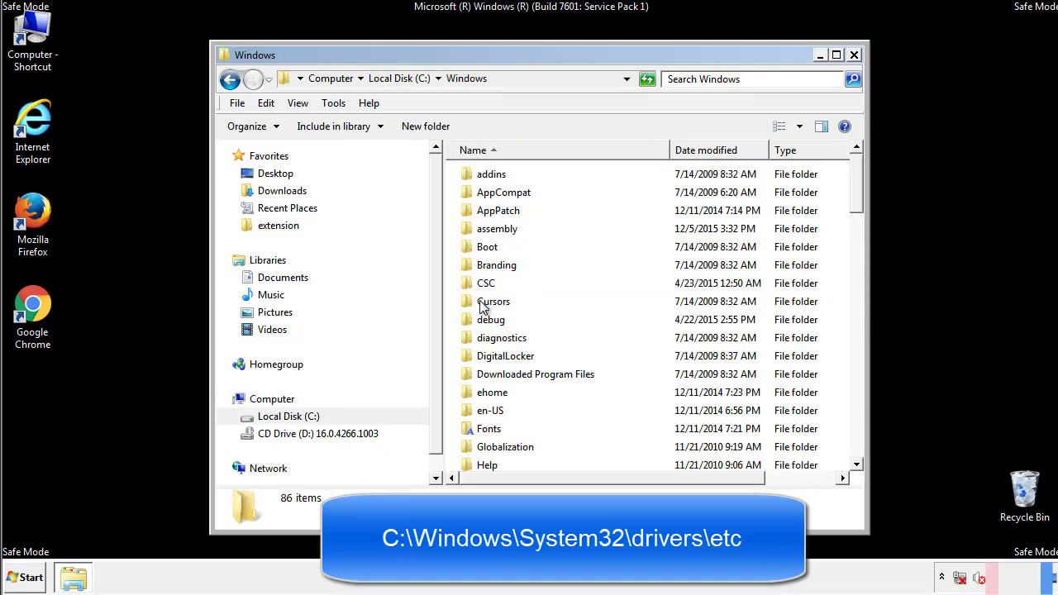
- Go through System32\drivers\etc and open the hosts file
scroll(487, 373, down, 2)
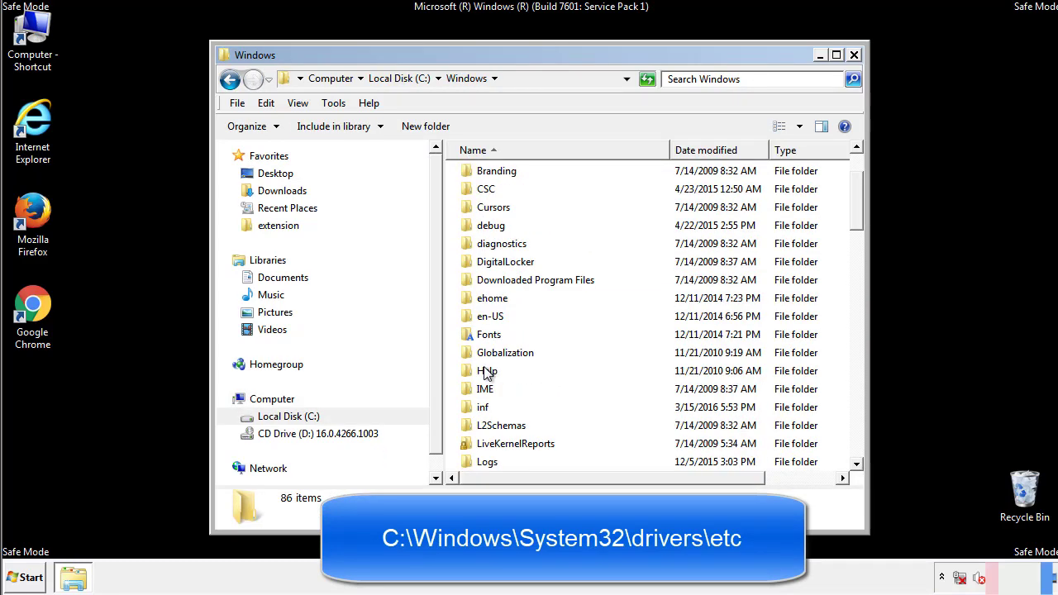
scroll(487, 374, down, 2)
scroll(486, 373, down, 2)
scroll(486, 374, down, 3)
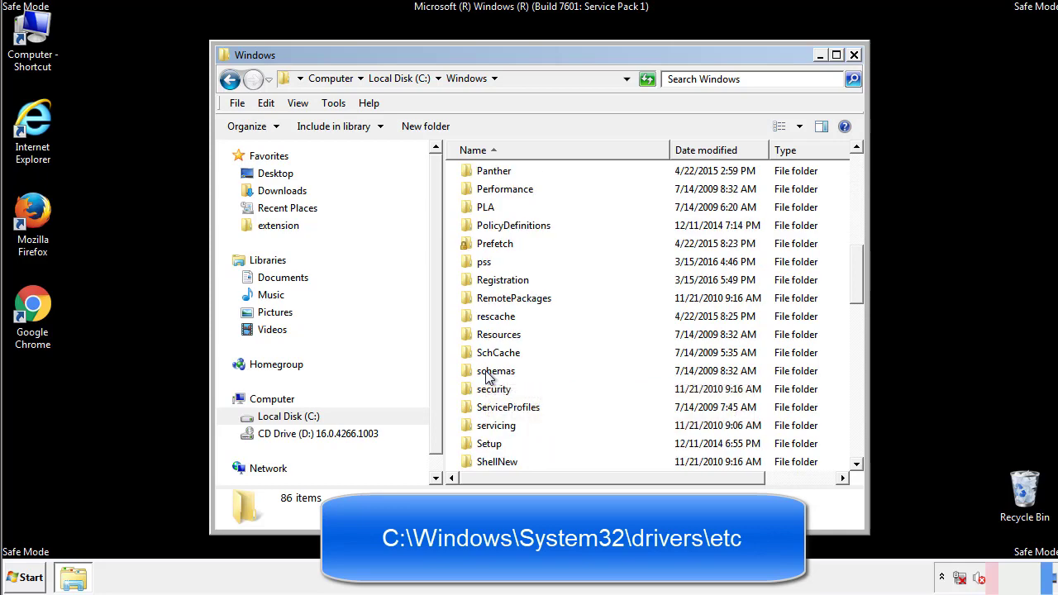
scroll(487, 376, down, 2)
double_click(500, 425)
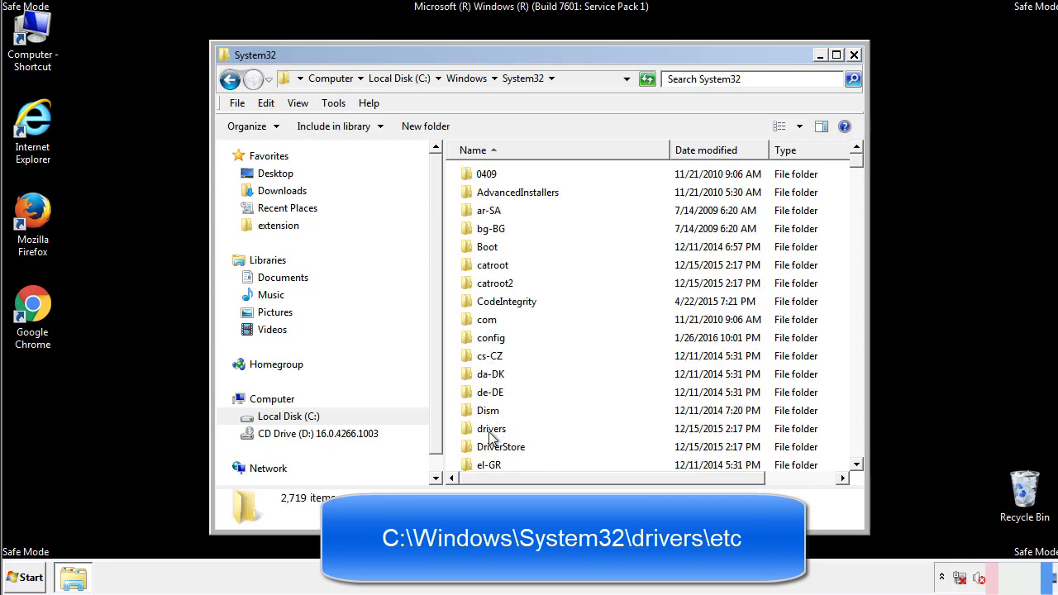
double_click(491, 429)
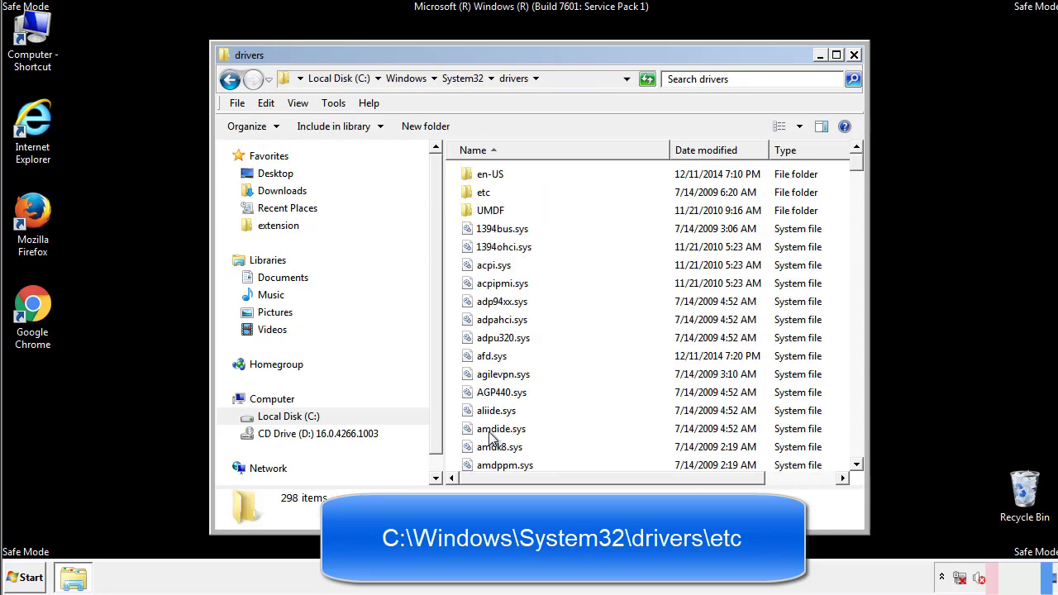
double_click(480, 194)
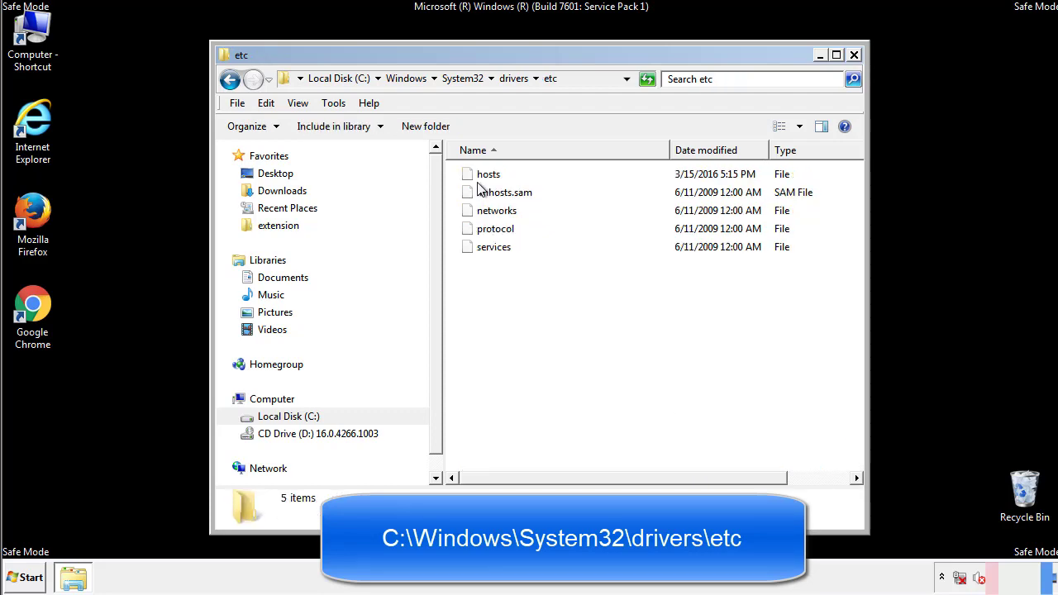
double_click(482, 175)
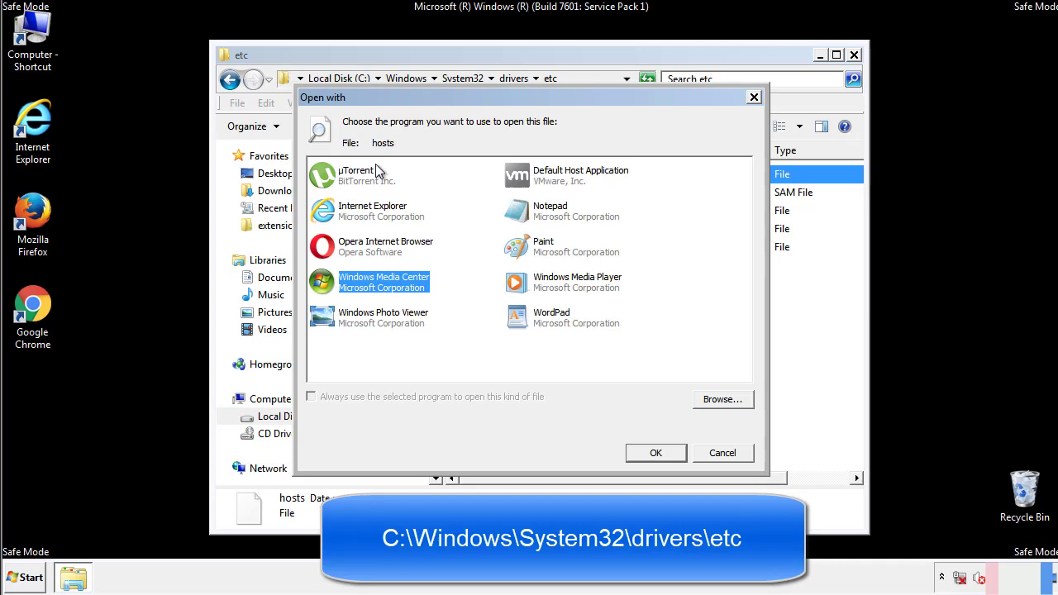
- Open the hosts file in Notepad
click(536, 217)
click(654, 453)
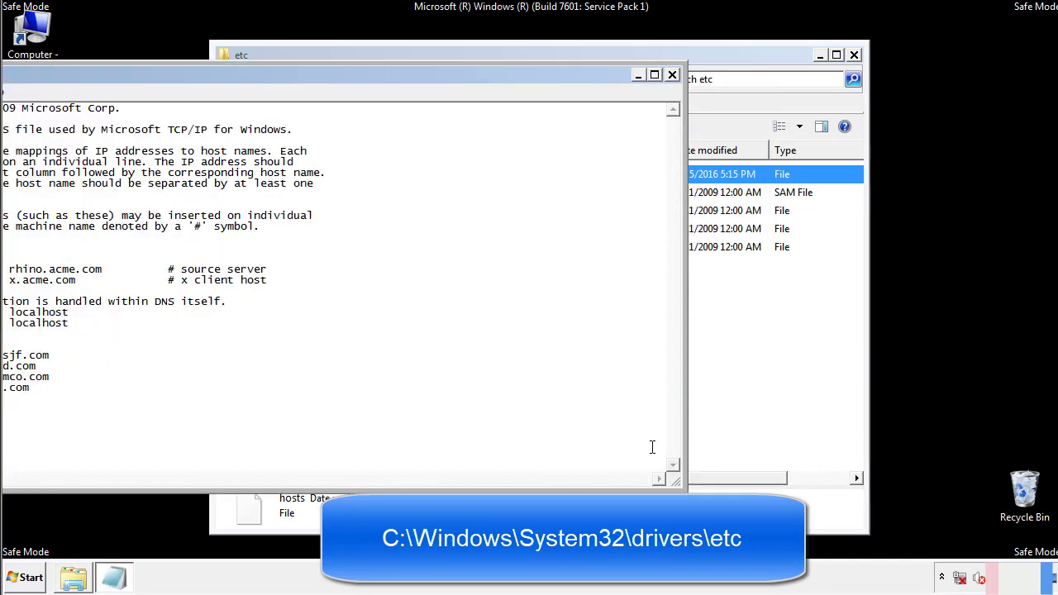
drag(435, 81, 677, 98)
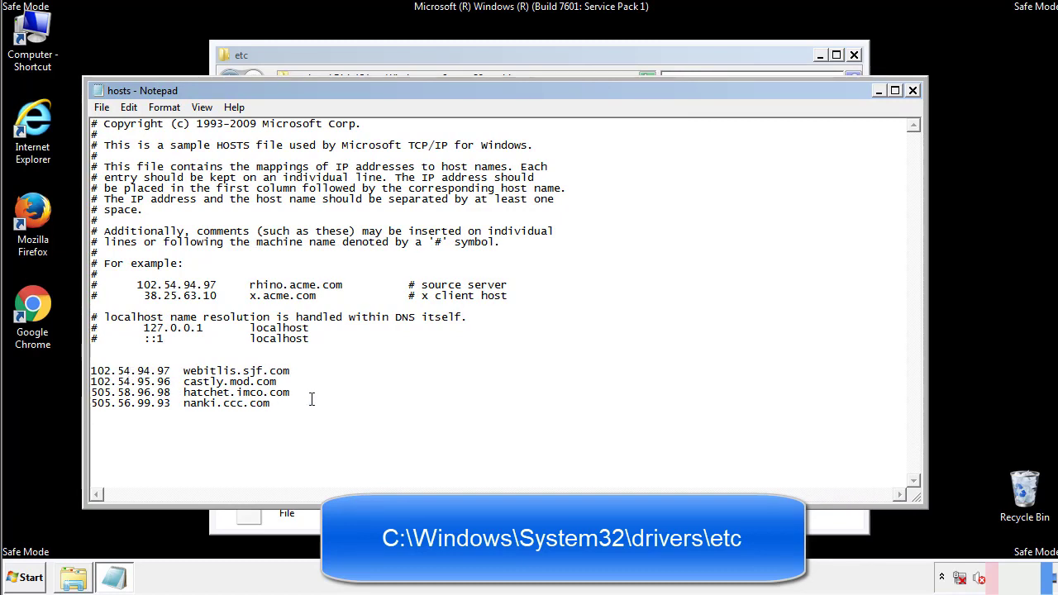
- Delete the four host entries below localhost and save the hosts file
key(shift+Up)
key(shift+Up)
key(shift+Up)
key(shift+Home)
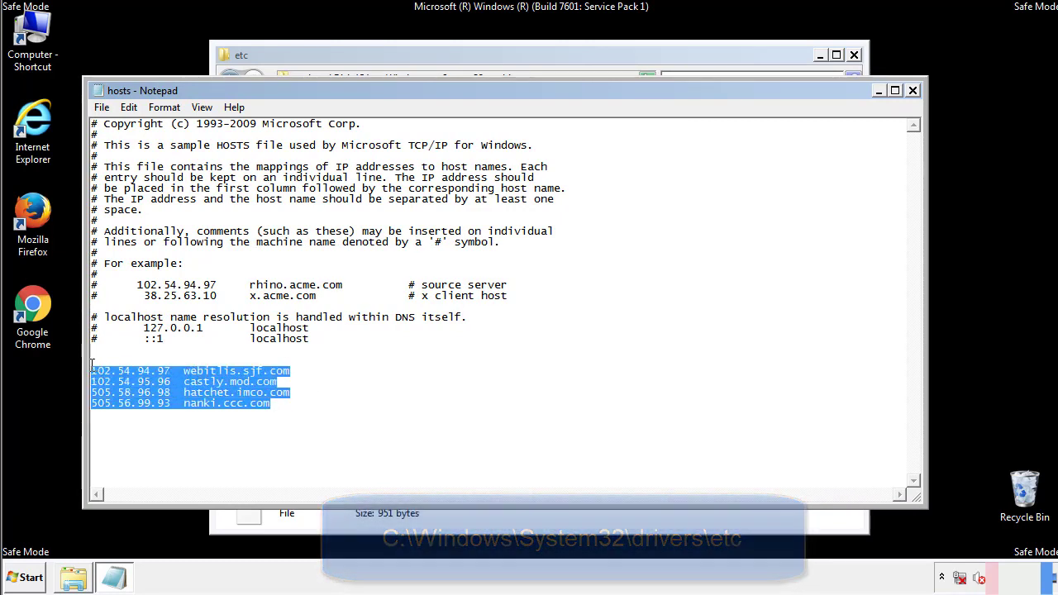
key(Delete)
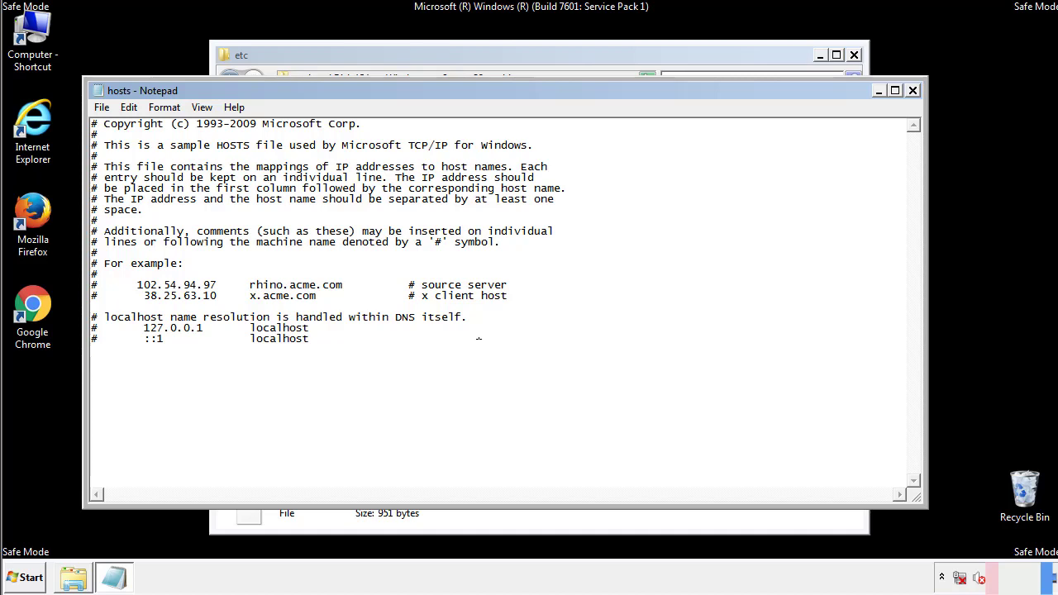
click(913, 92)
click(468, 302)
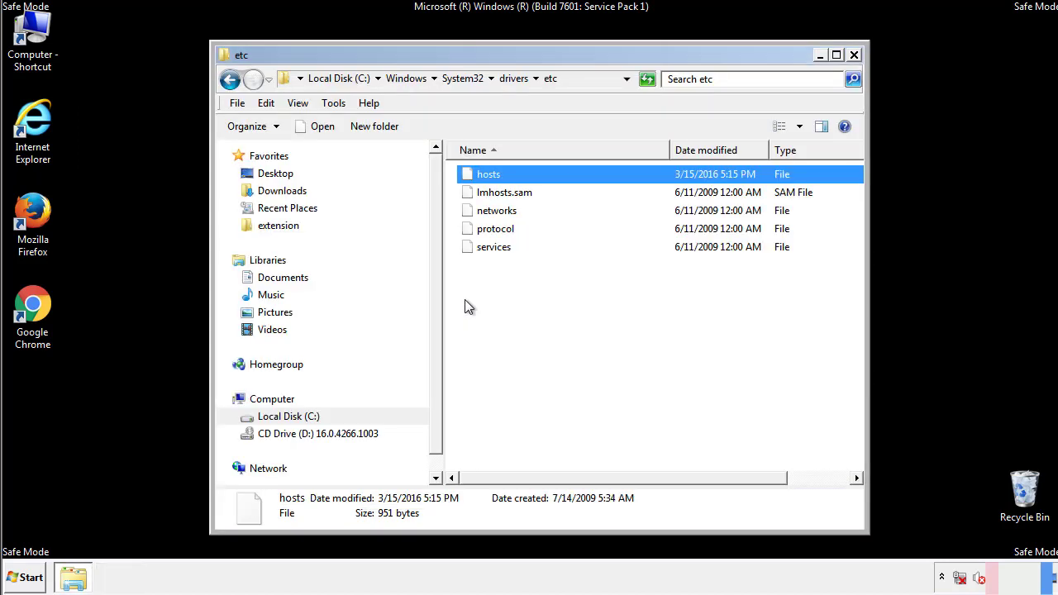
click(465, 304)
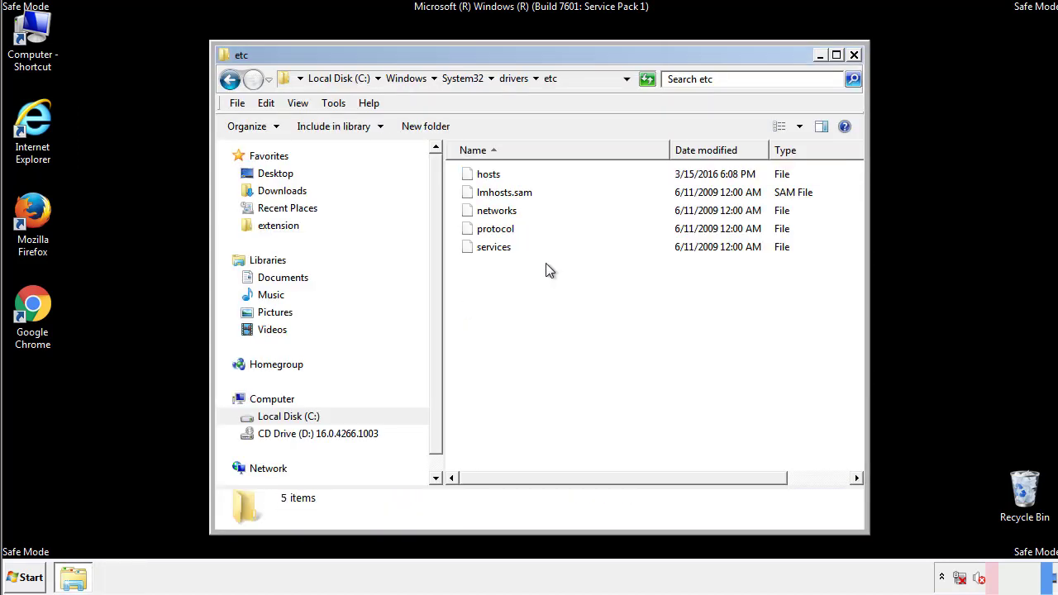
- Close the etc window and open the Startup folder from All Programs
click(854, 57)
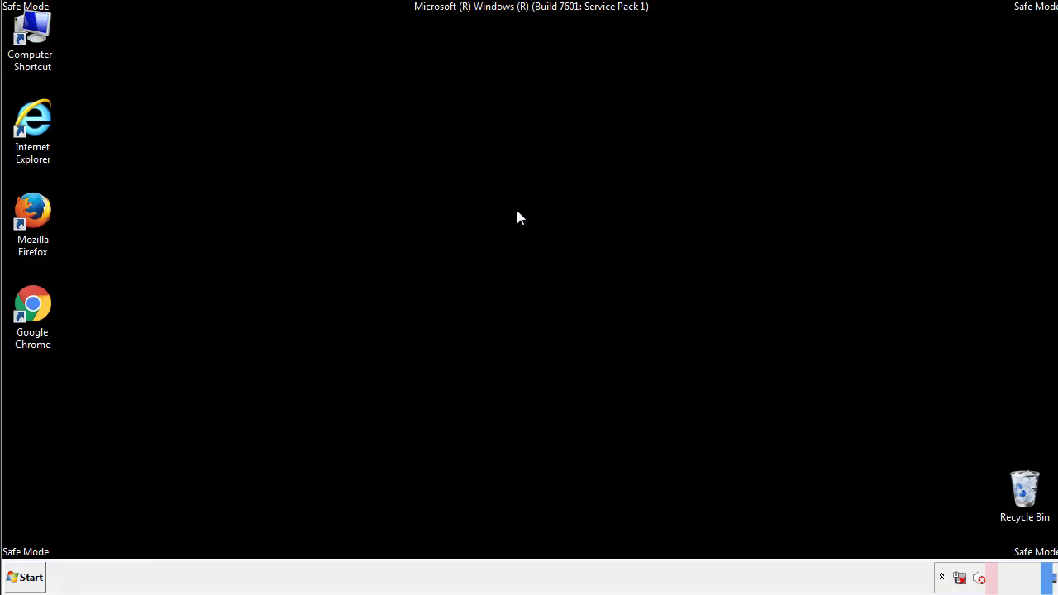
click(28, 577)
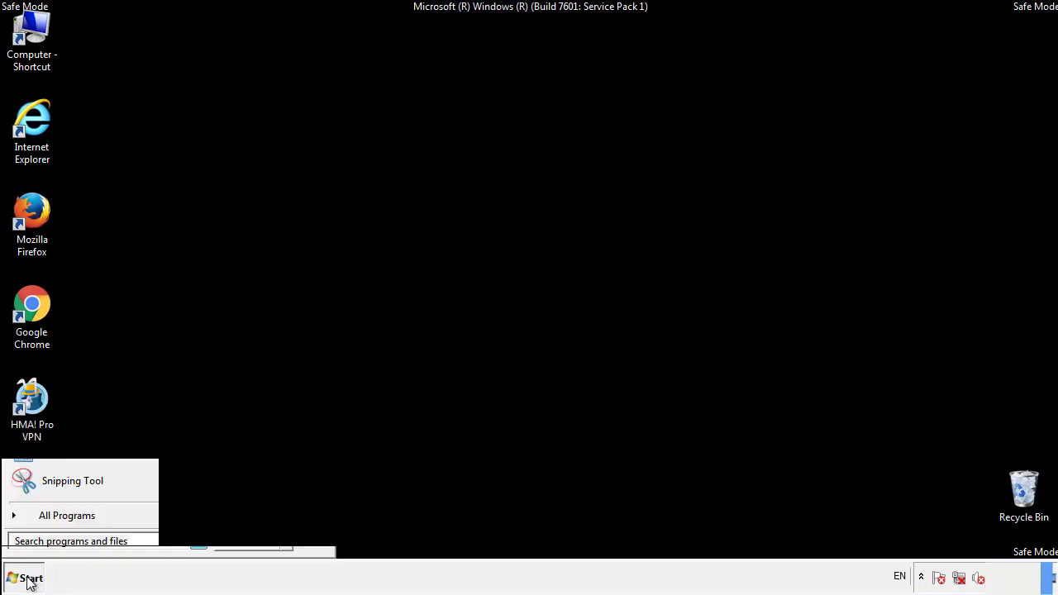
click(47, 522)
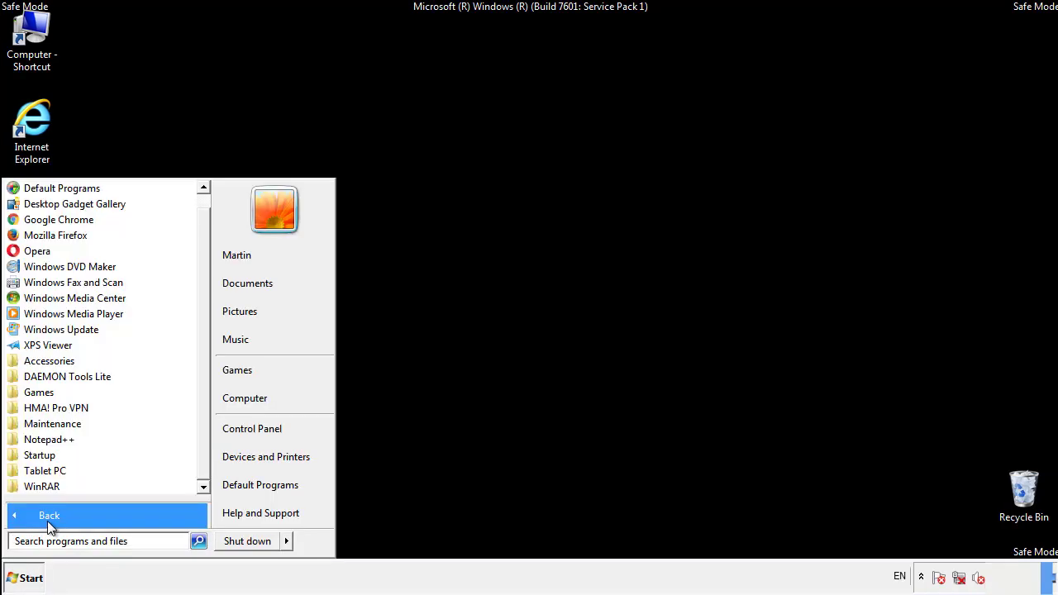
right_click(43, 456)
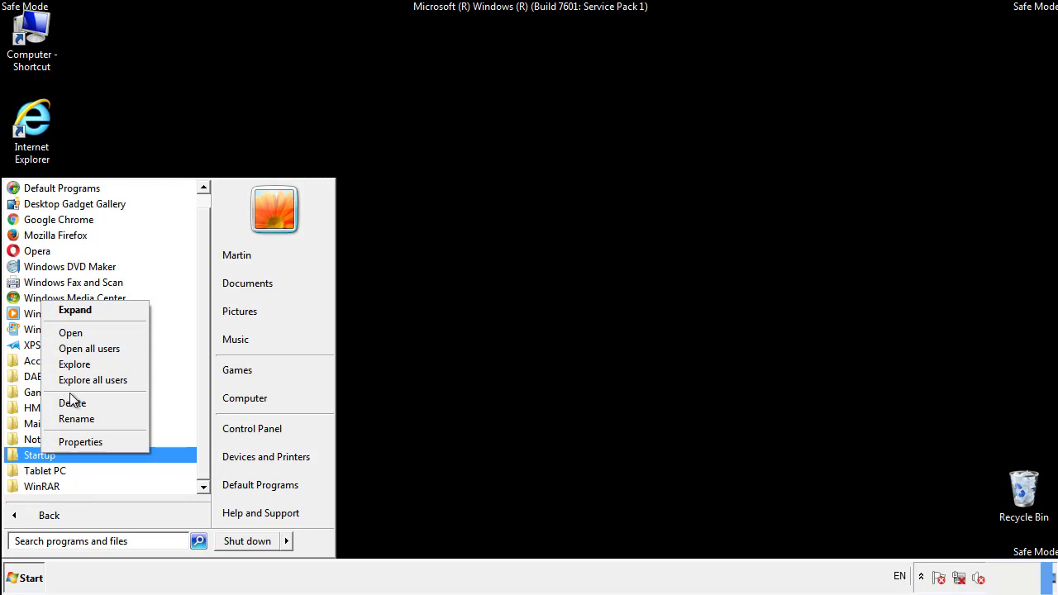
click(79, 332)
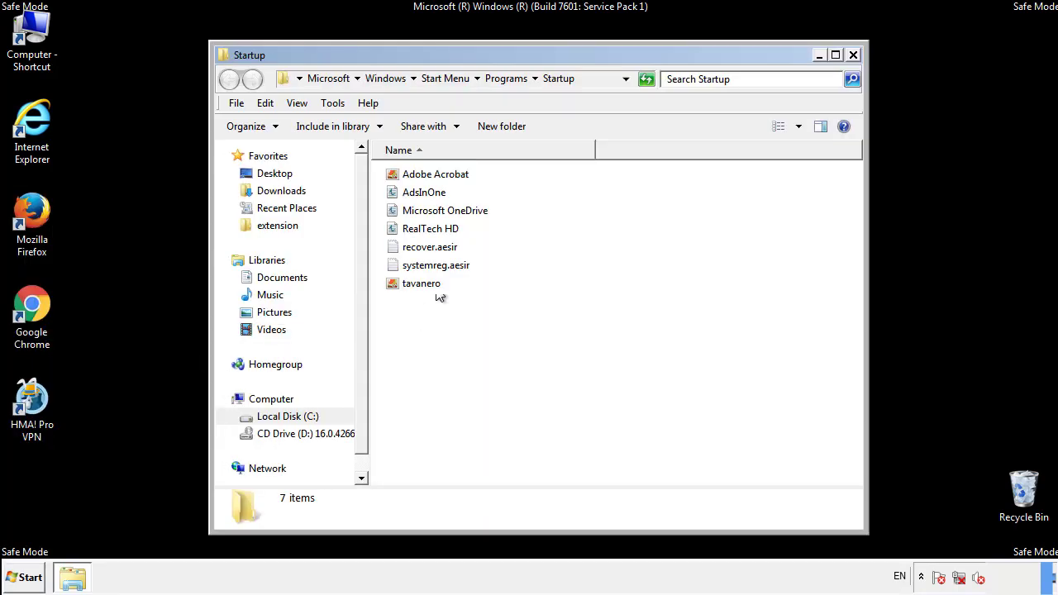
- Delete AdsInOne, recover.aesir, systemreg.aesir and tavanero from Startup, then close the window
click(431, 195)
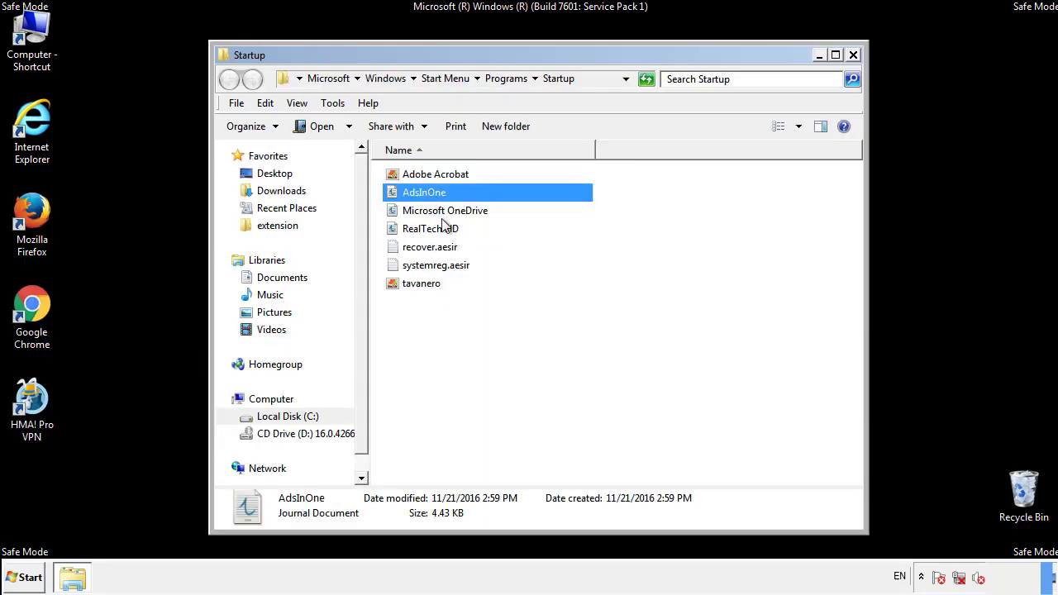
ctrl+click(431, 248)
ctrl+click(443, 266)
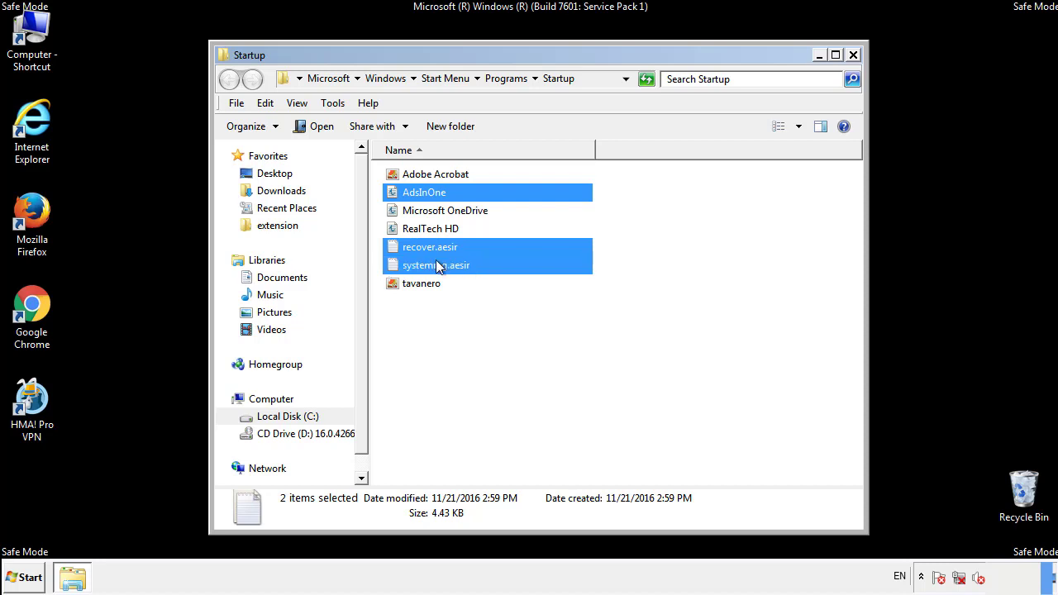
ctrl+click(423, 282)
right_click(418, 284)
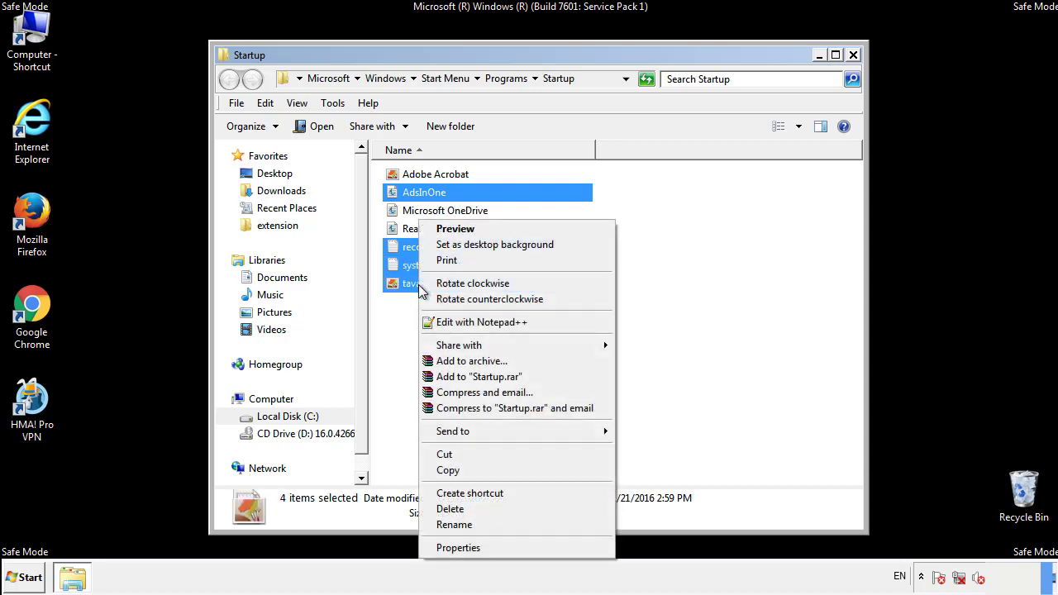
click(446, 508)
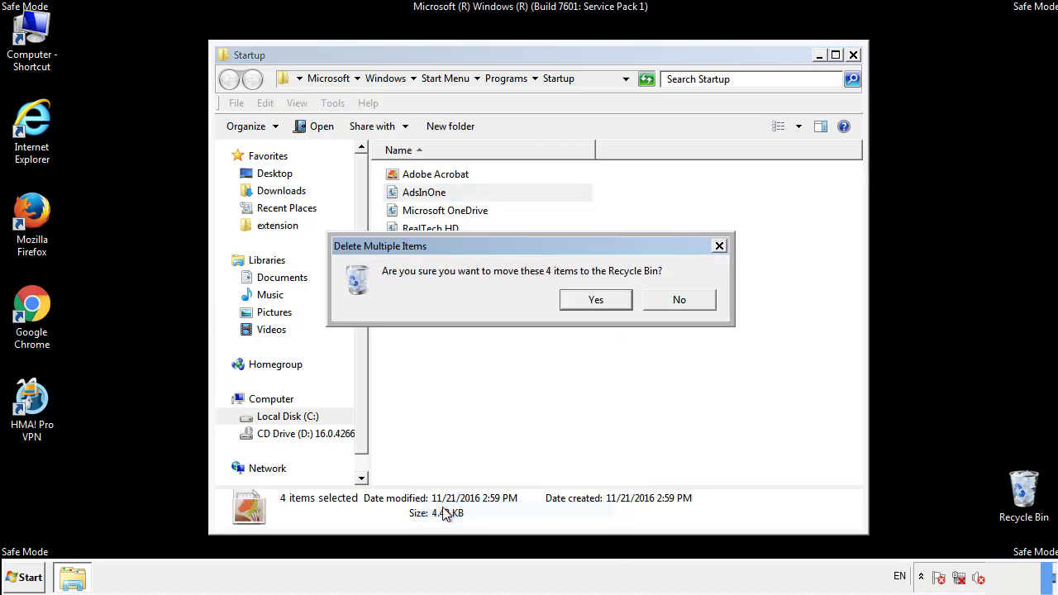
click(589, 302)
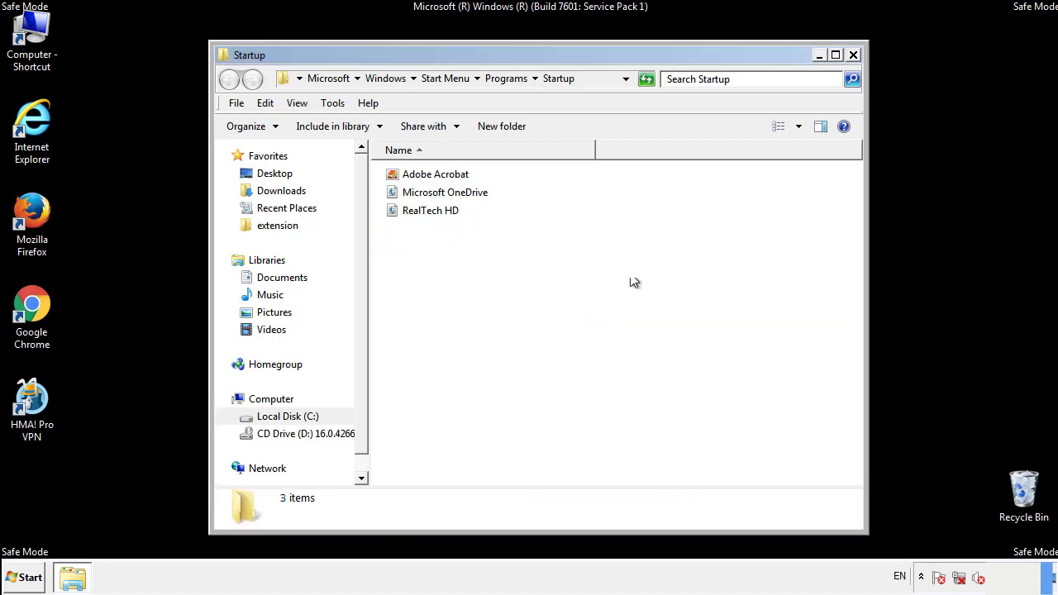
click(856, 66)
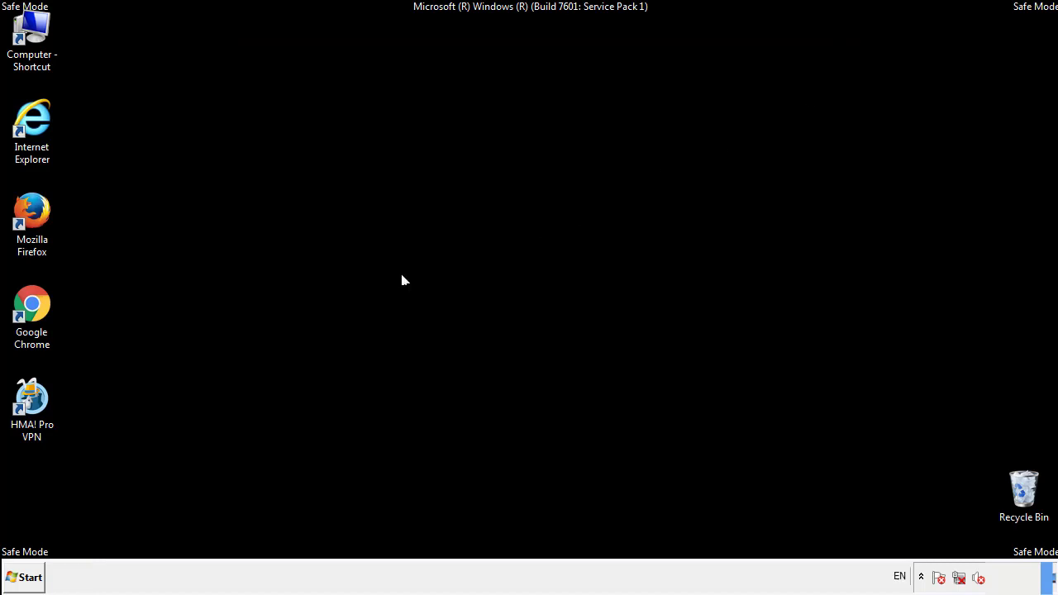
- Launch regedit and expand HKEY_LOCAL_MACHINE\SOFTWARE
click(25, 584)
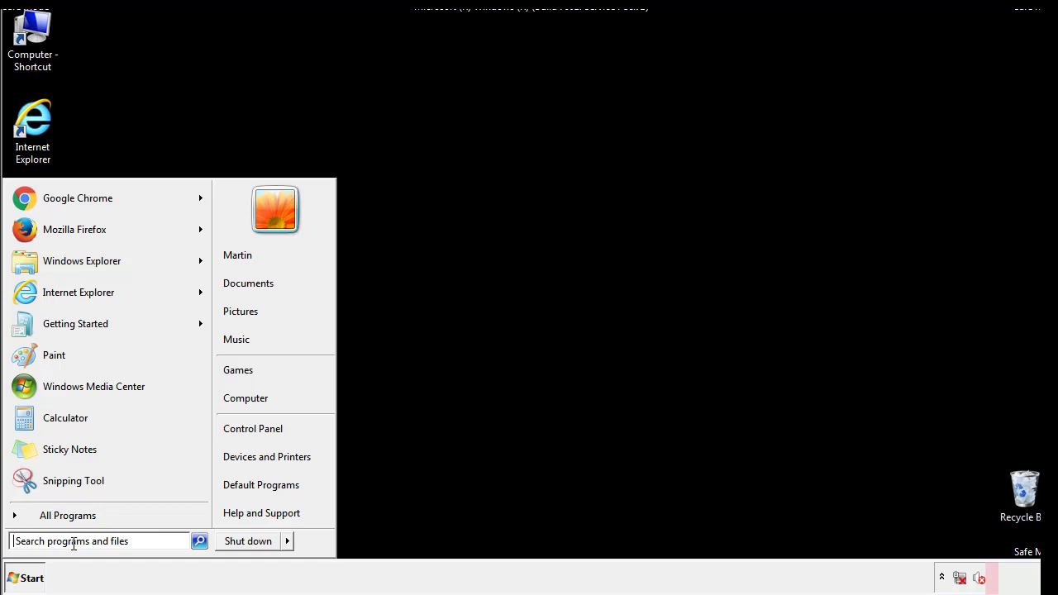
text(reged)
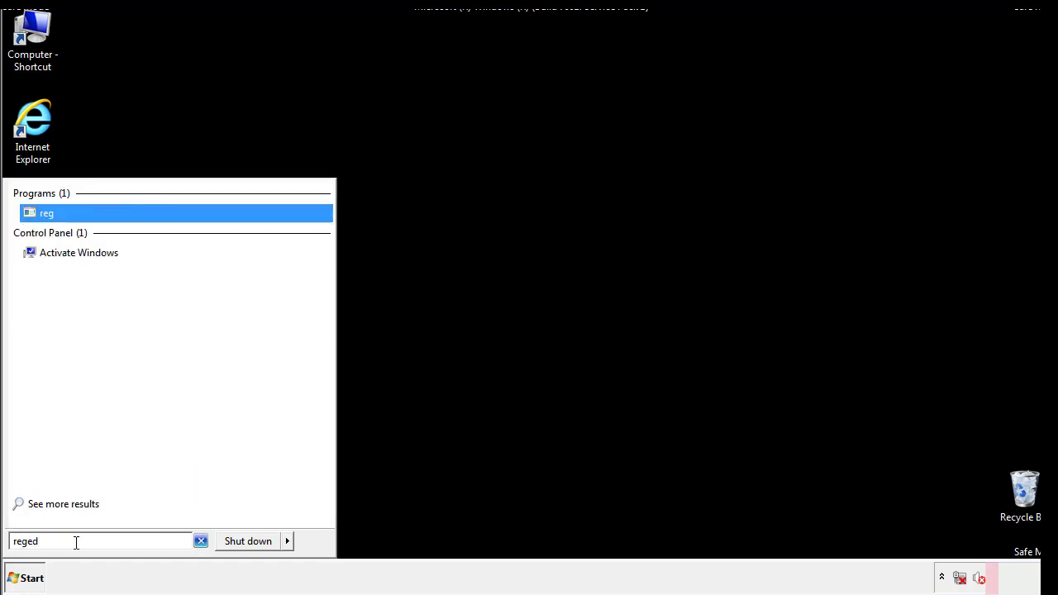
text(it)
key(Return)
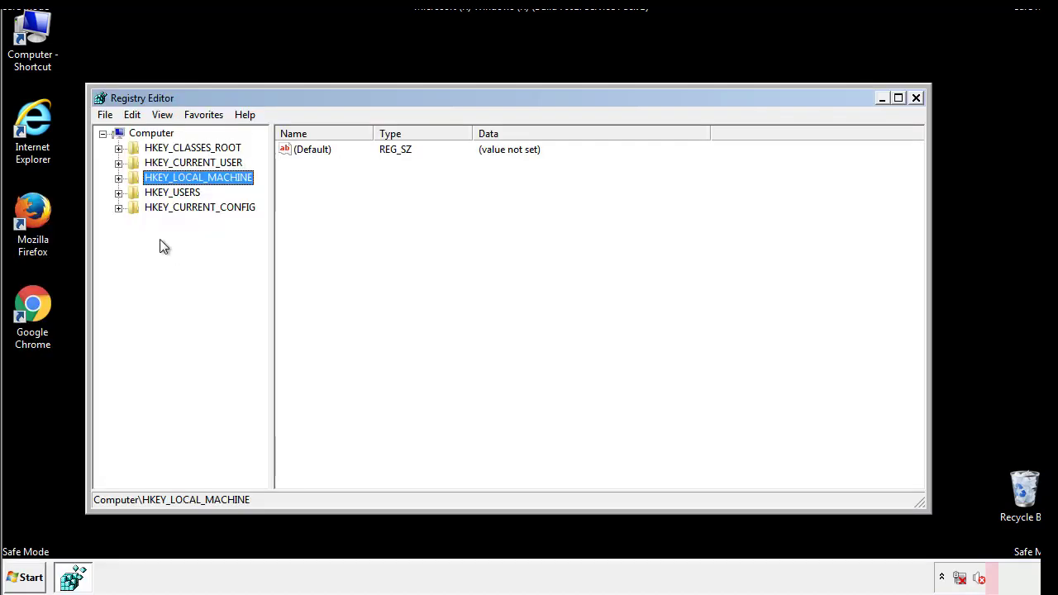
click(118, 178)
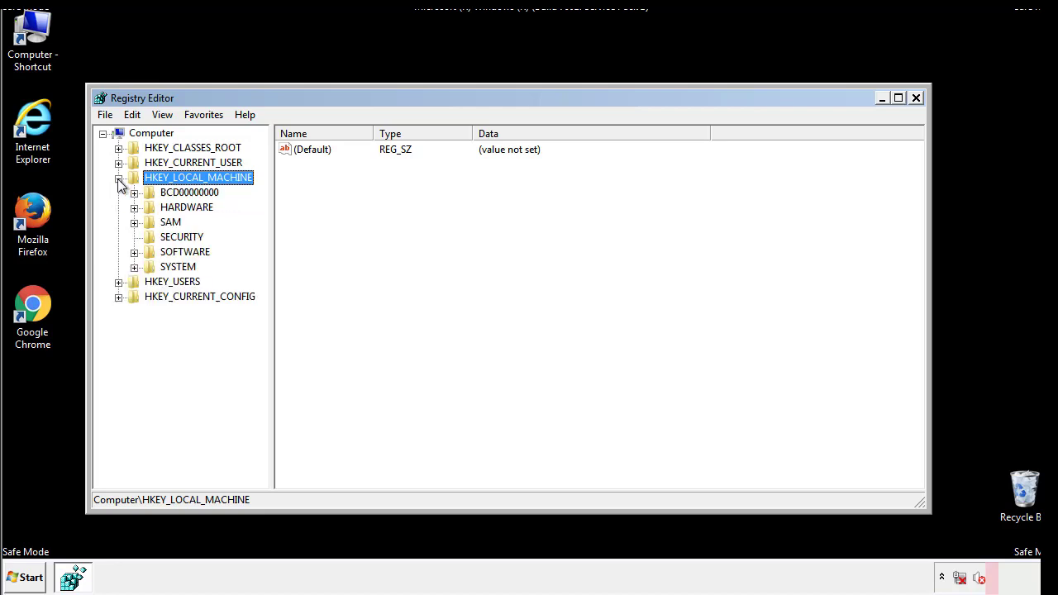
click(134, 253)
- Expand Microsoft\Windows\CurrentVersion to reveal the Run and RunOnce keys
drag(260, 244, 262, 274)
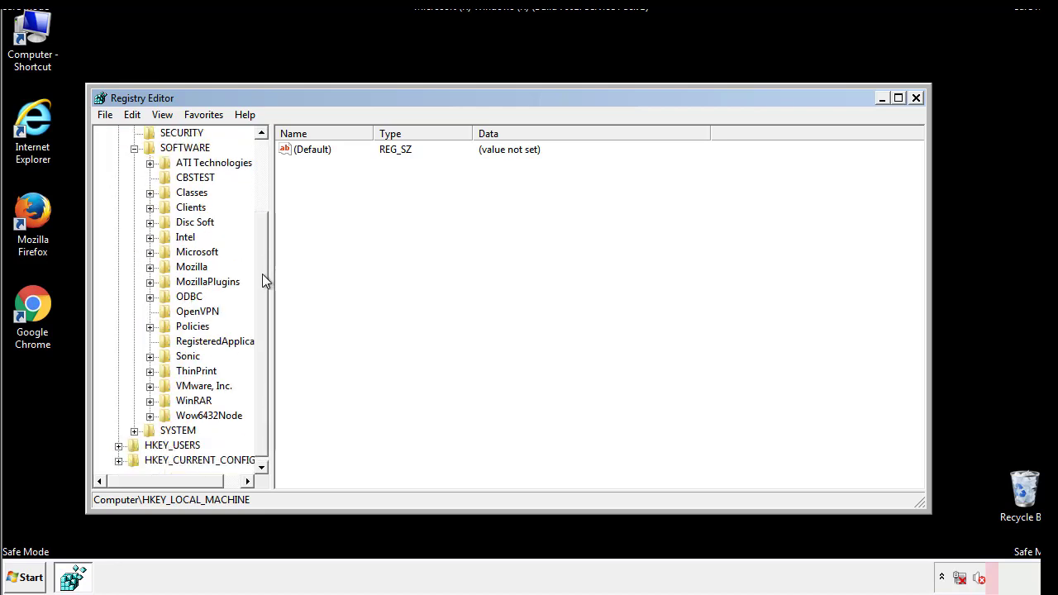
click(150, 252)
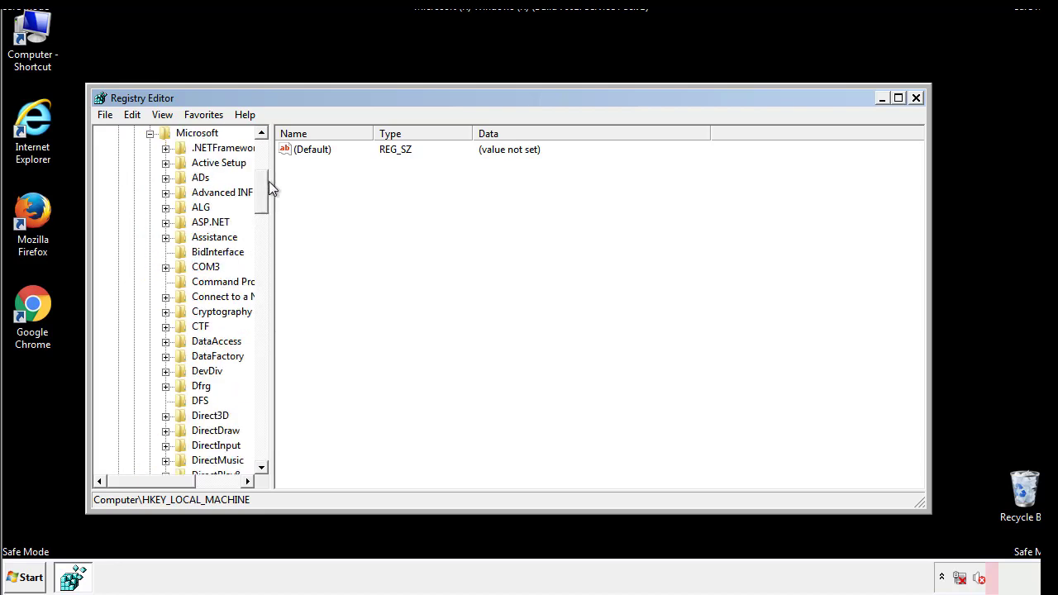
mouse_move(260, 203)
mouse_down()
mouse_move(261, 434)
mouse_move(262, 413)
mouse_up()
click(165, 252)
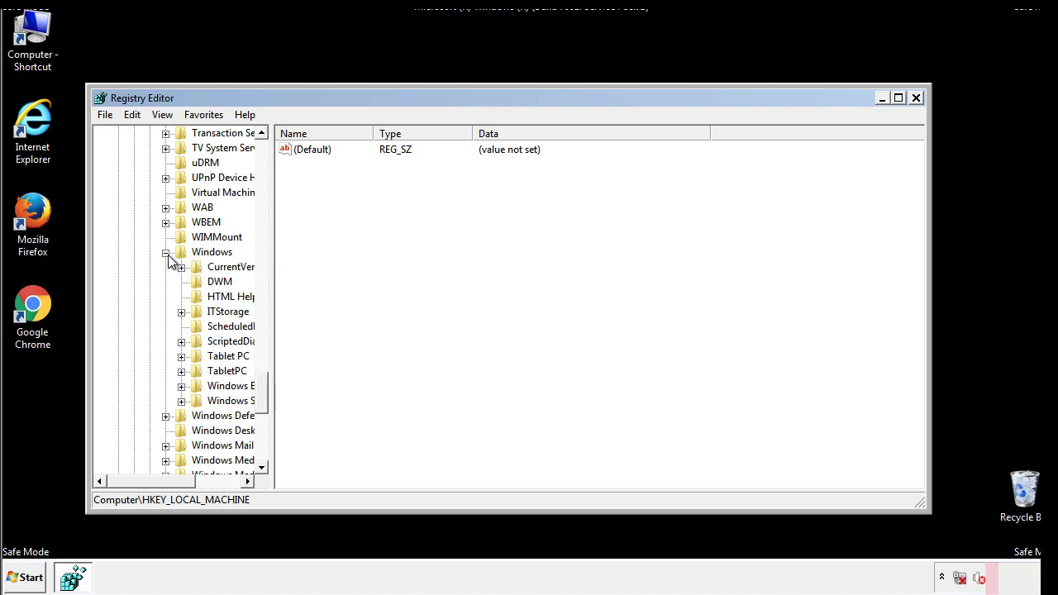
drag(145, 478, 169, 485)
click(136, 267)
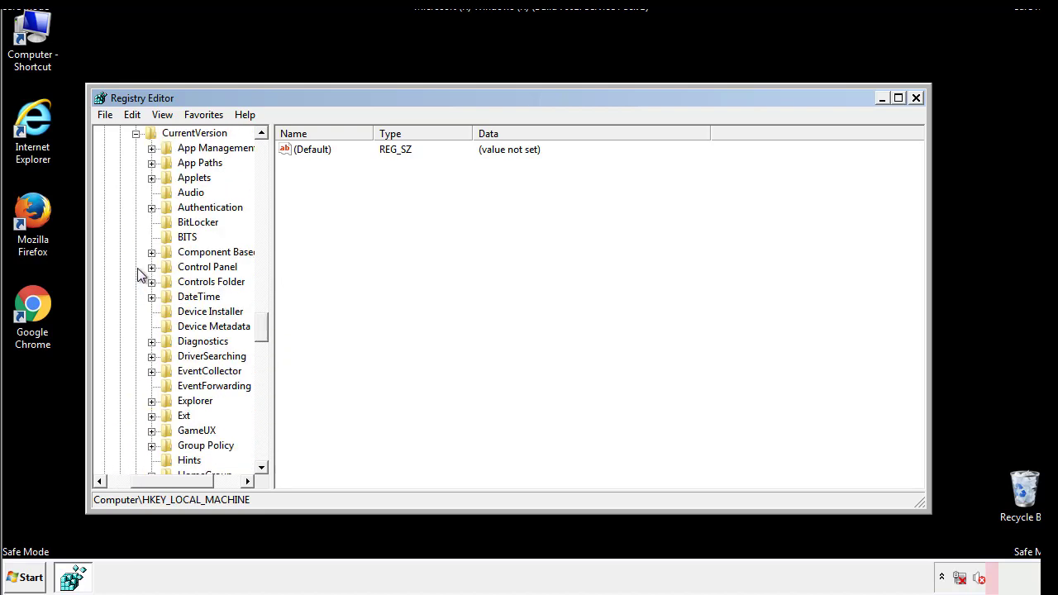
drag(269, 327, 264, 389)
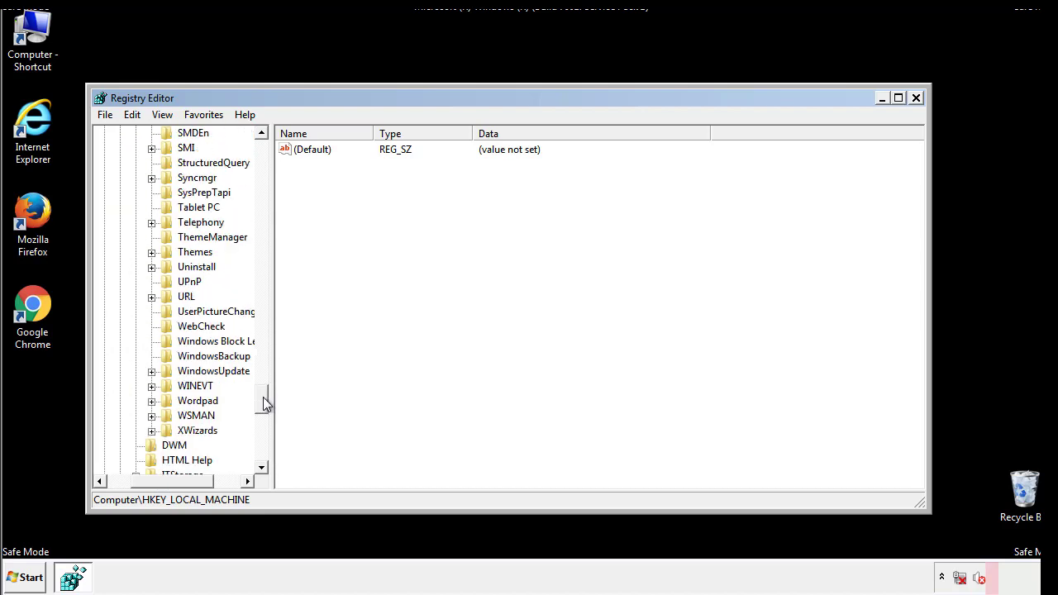
drag(264, 389, 262, 384)
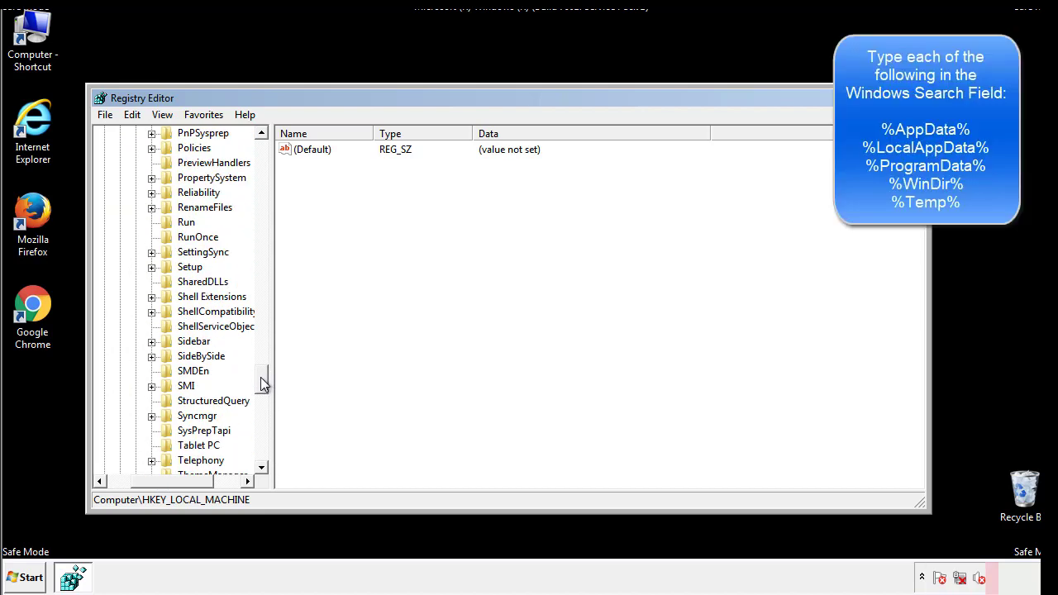
- Delete the tappi.loc value from HKLM's Run key, leaving Default and VMware User Process
click(176, 224)
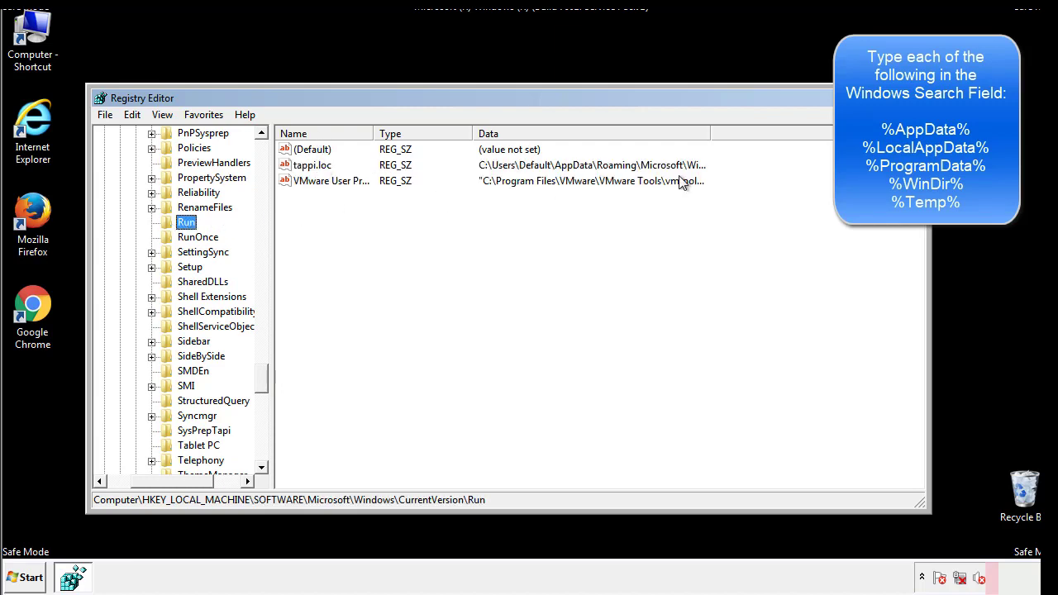
click(313, 167)
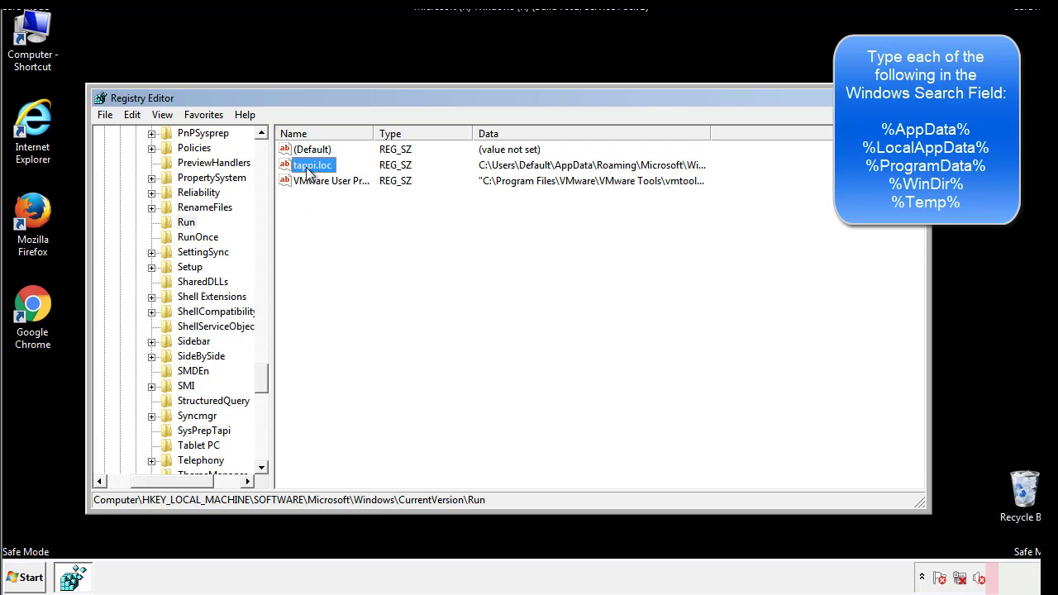
right_click(305, 166)
click(331, 215)
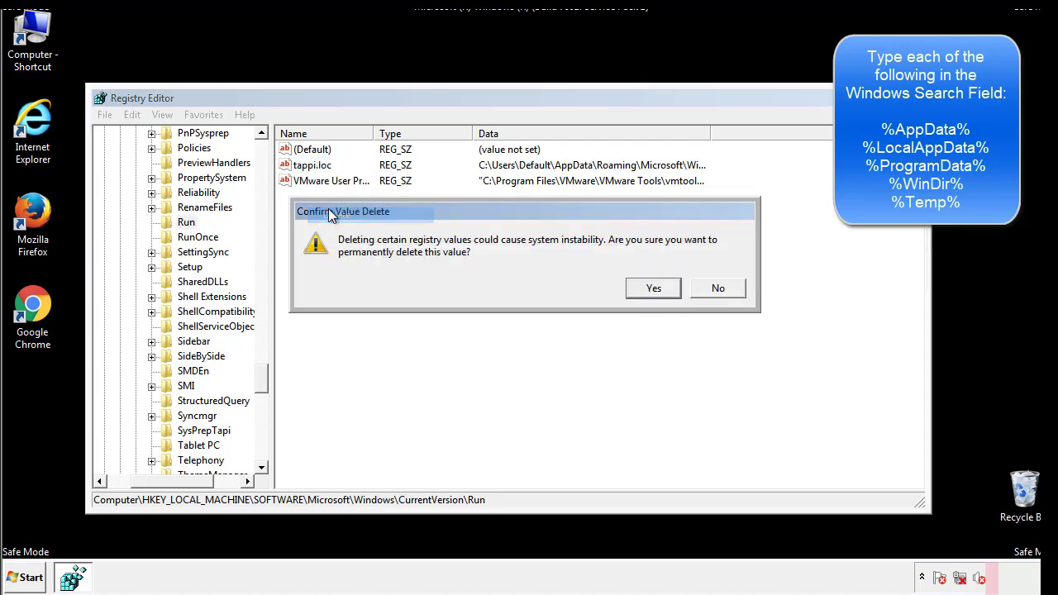
click(644, 291)
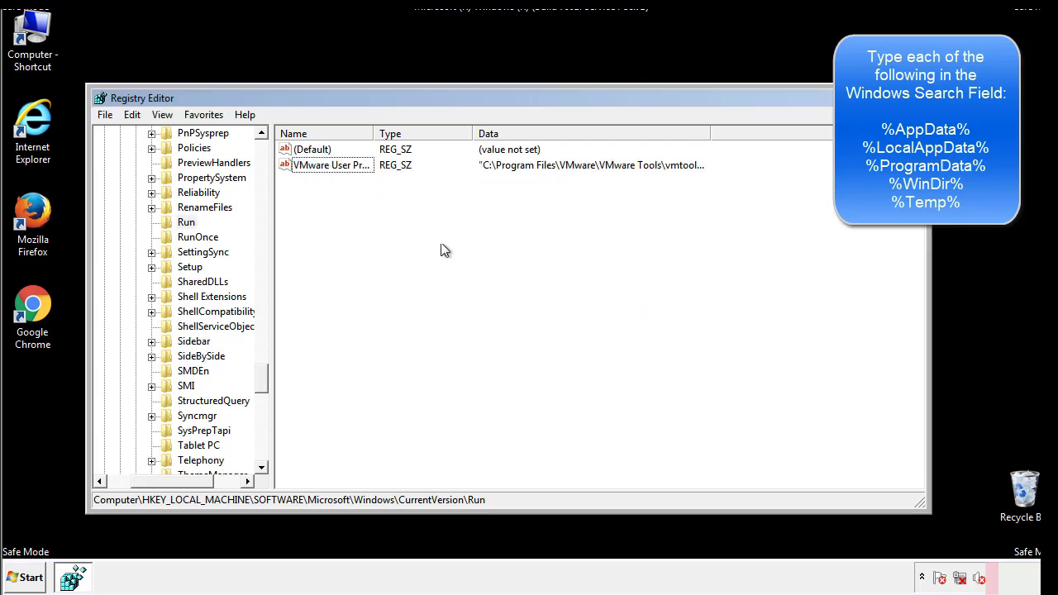
drag(261, 376, 262, 452)
drag(199, 471, 128, 492)
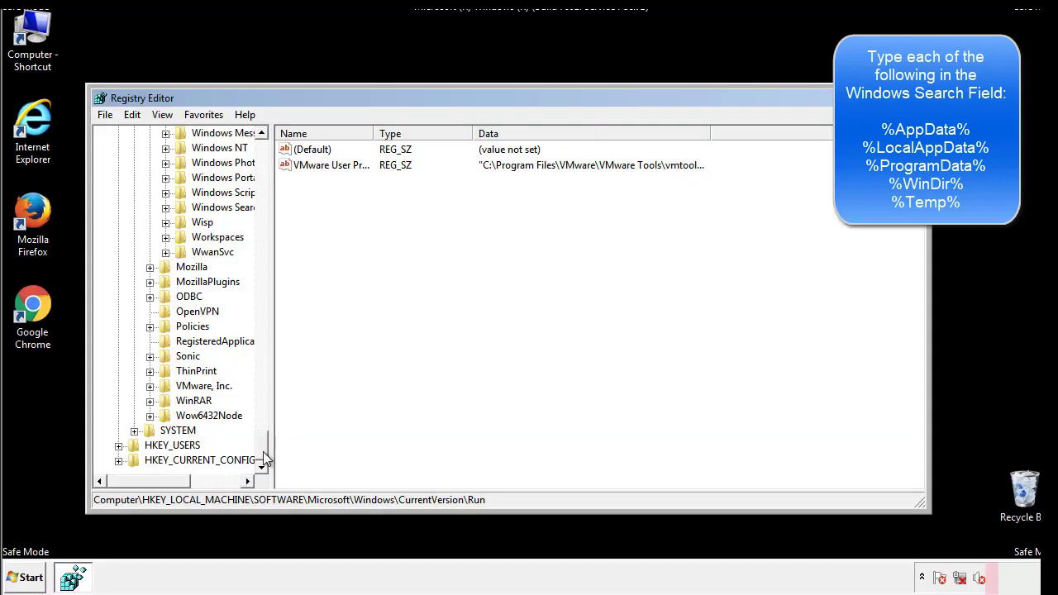
drag(263, 454, 270, 161)
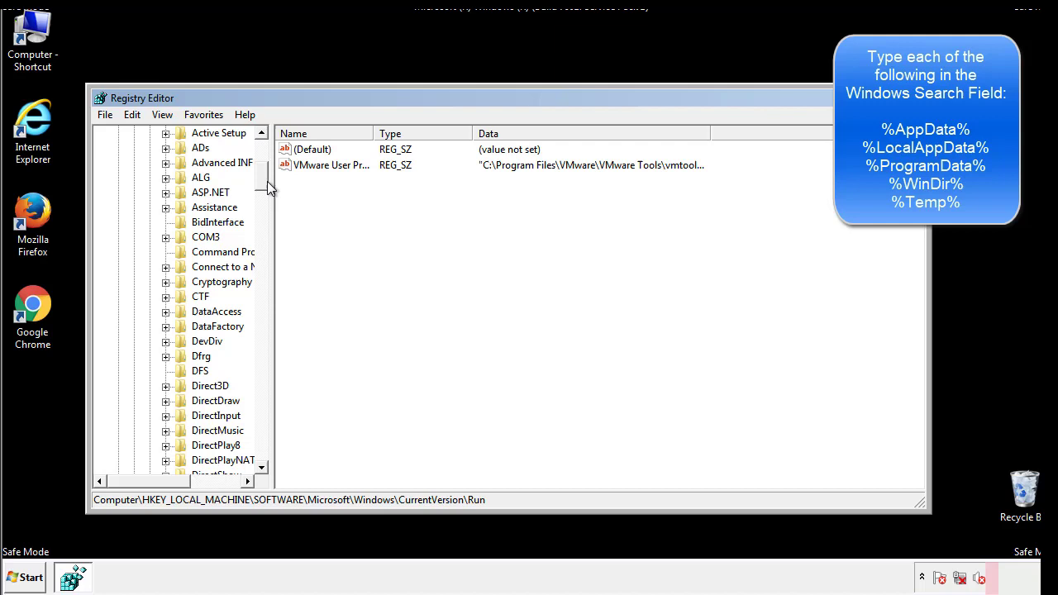
- Collapse HKEY_LOCAL_MACHINE and expand HKEY_CURRENT_USER\Software\Microsoft
click(119, 178)
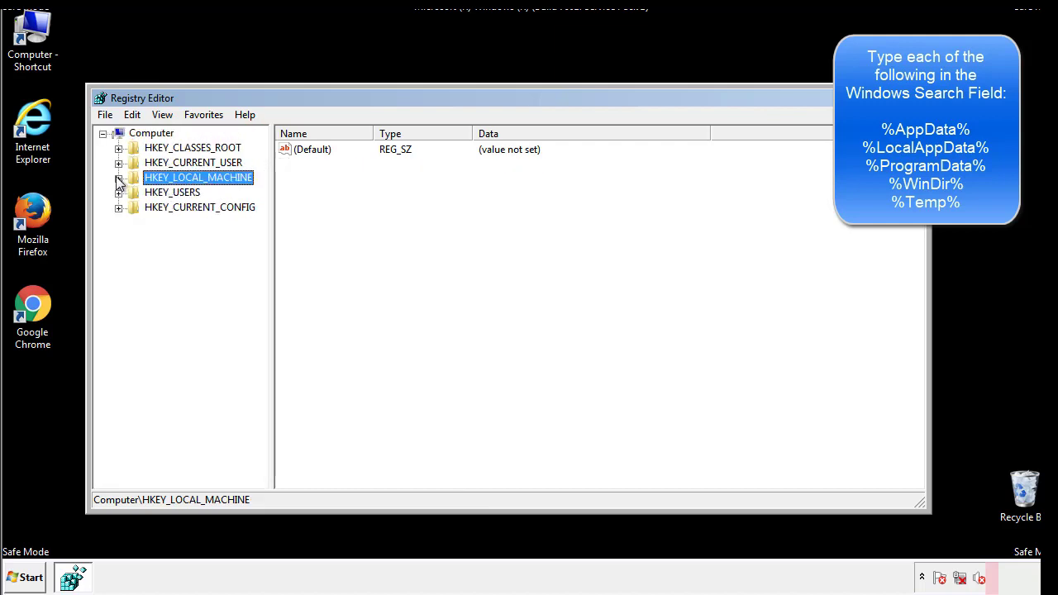
click(118, 163)
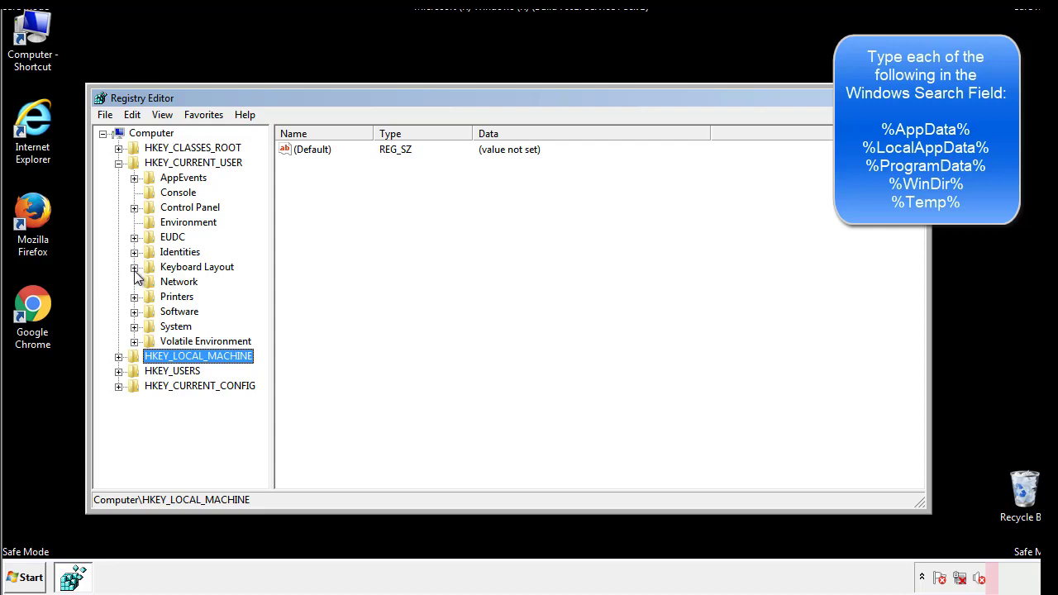
click(134, 312)
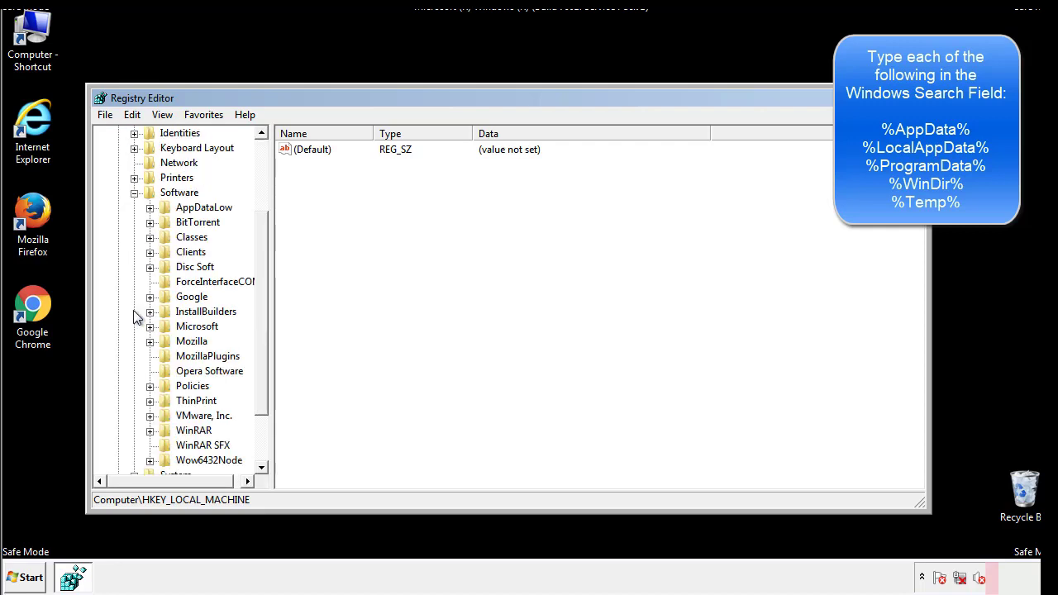
drag(259, 300, 260, 315)
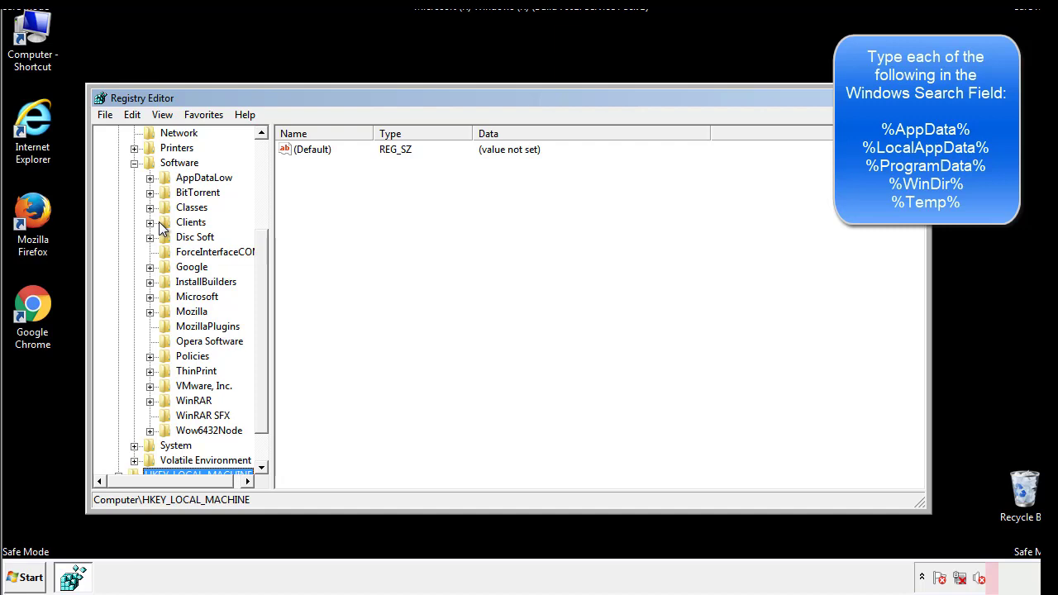
click(149, 298)
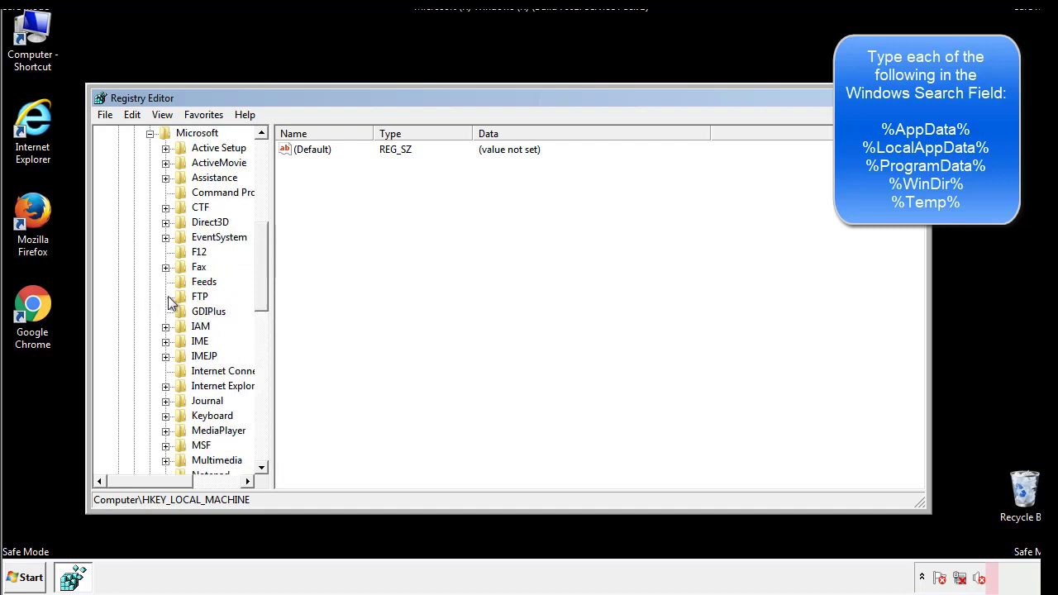
drag(260, 241, 263, 350)
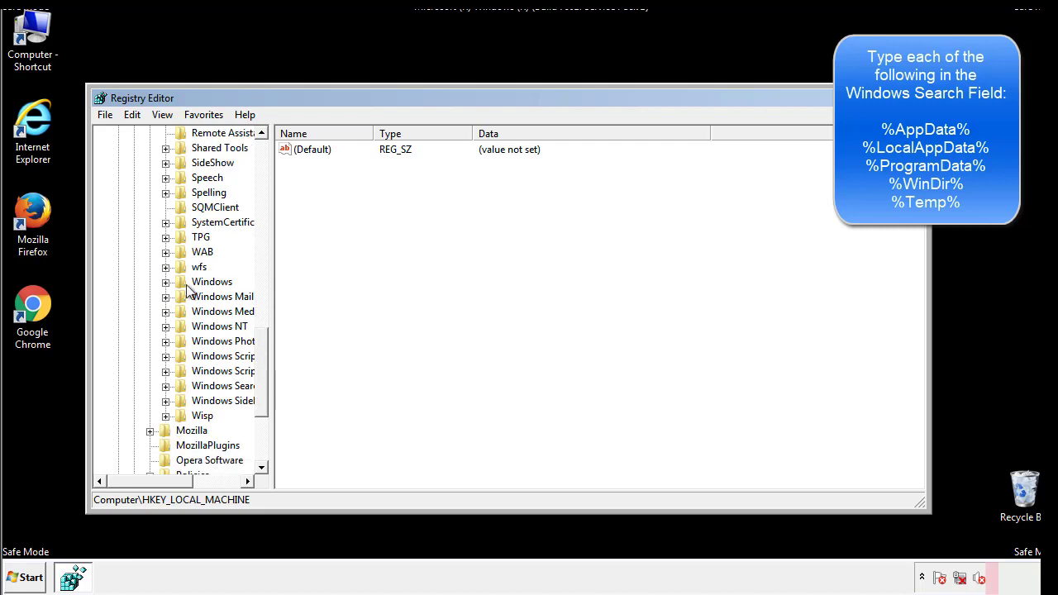
- Check HKCU's CurrentVersion Run key, holding only DAEMON Tools Lite, then collapse Windows
click(165, 282)
click(182, 296)
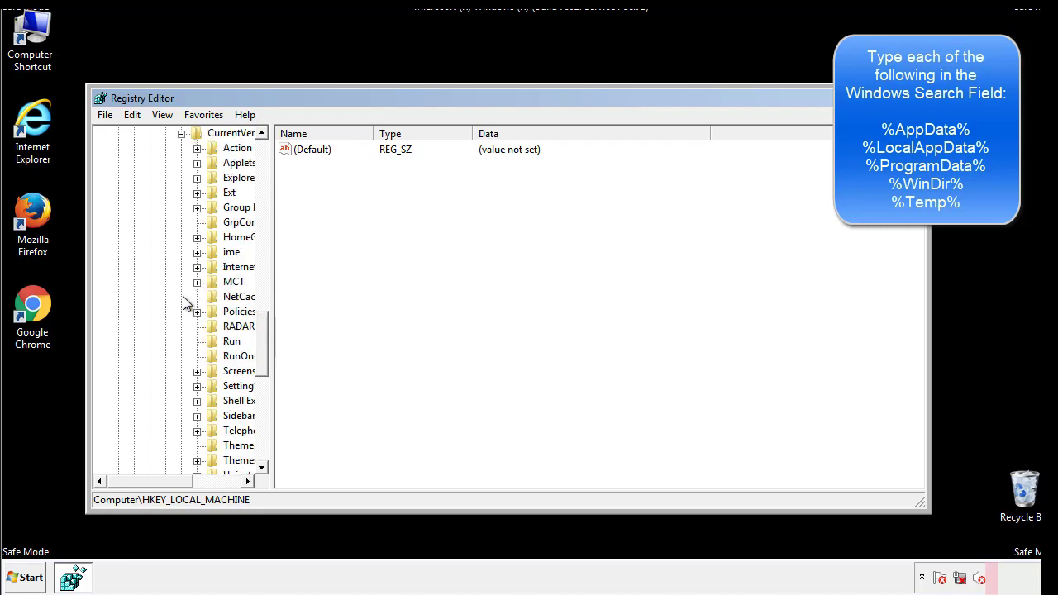
drag(160, 486, 186, 481)
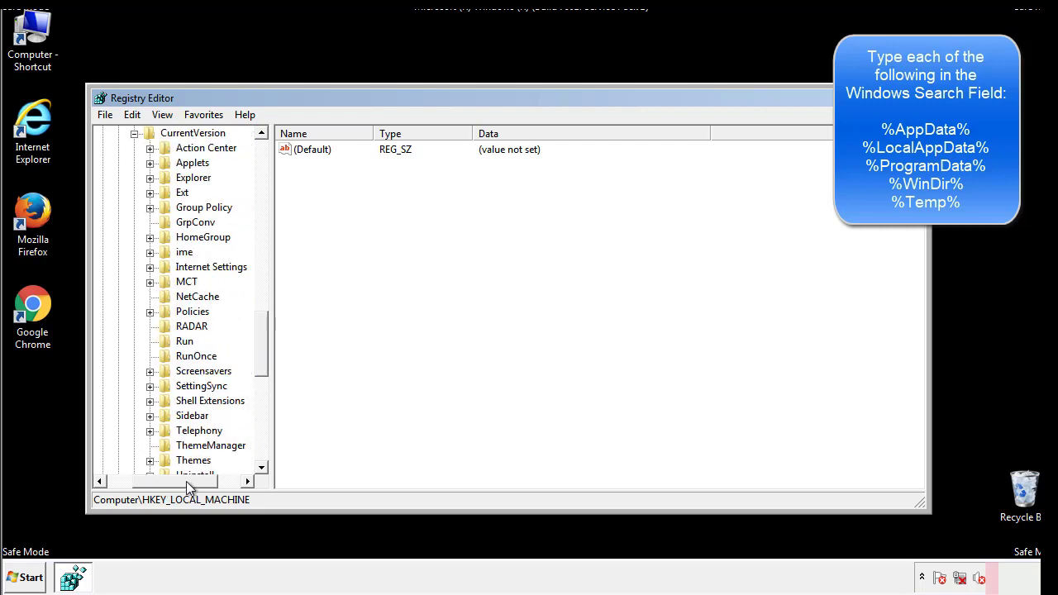
click(182, 341)
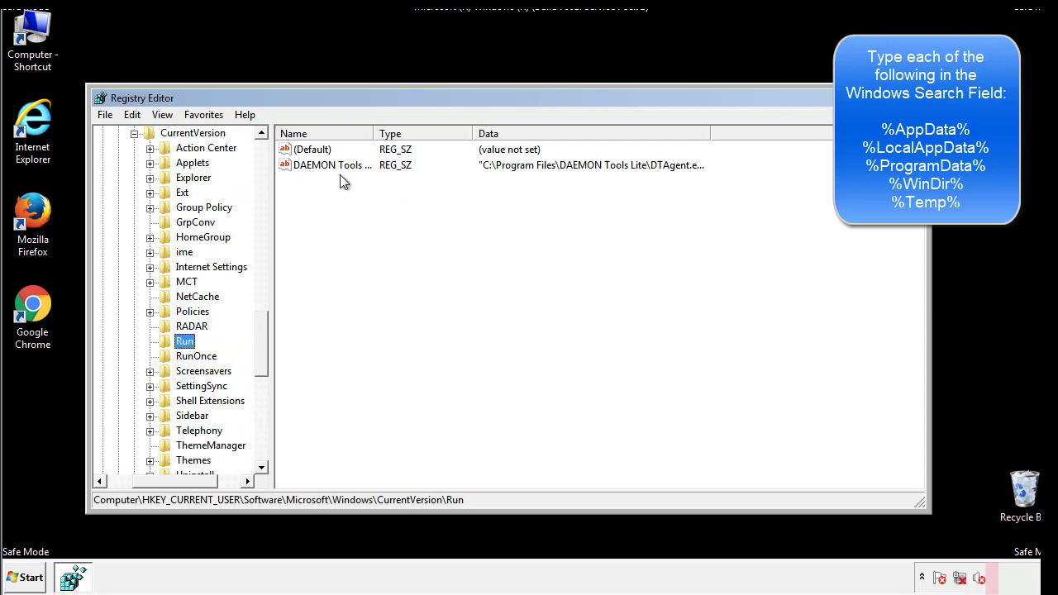
click(451, 191)
drag(319, 196, 347, 190)
drag(184, 480, 157, 480)
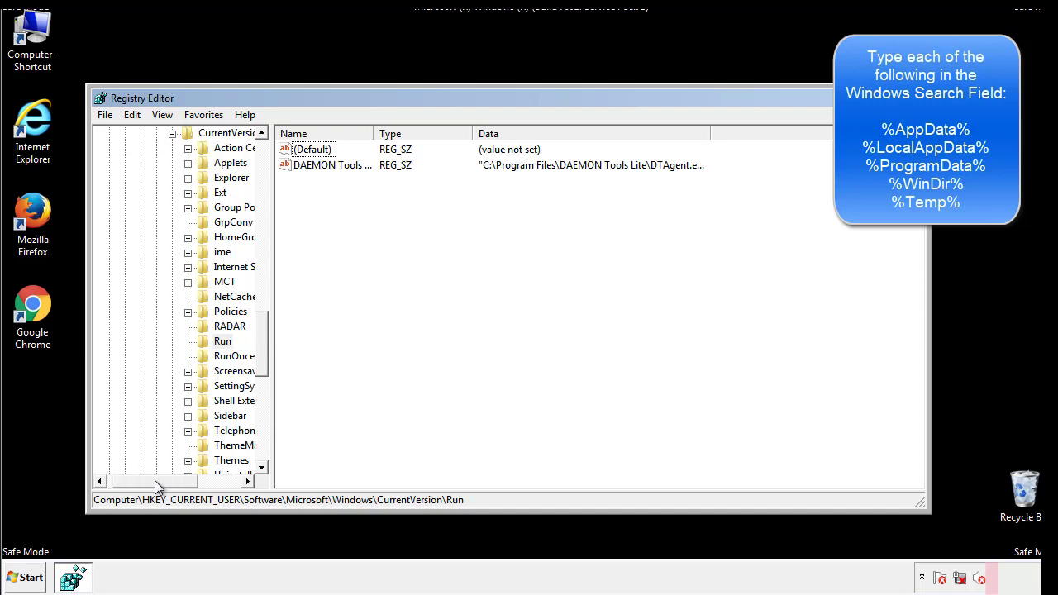
drag(268, 361, 261, 345)
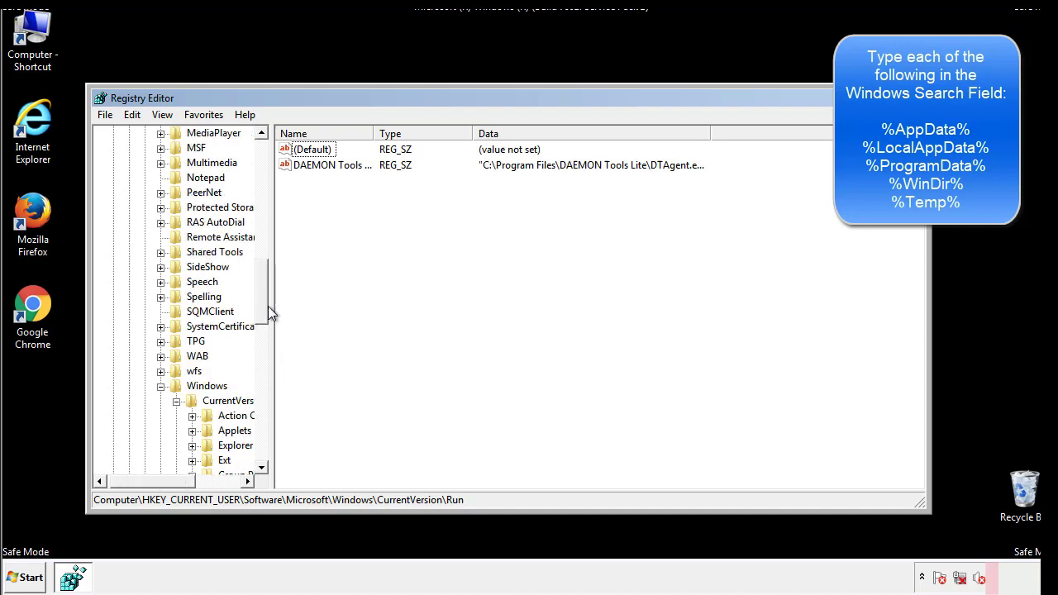
click(161, 386)
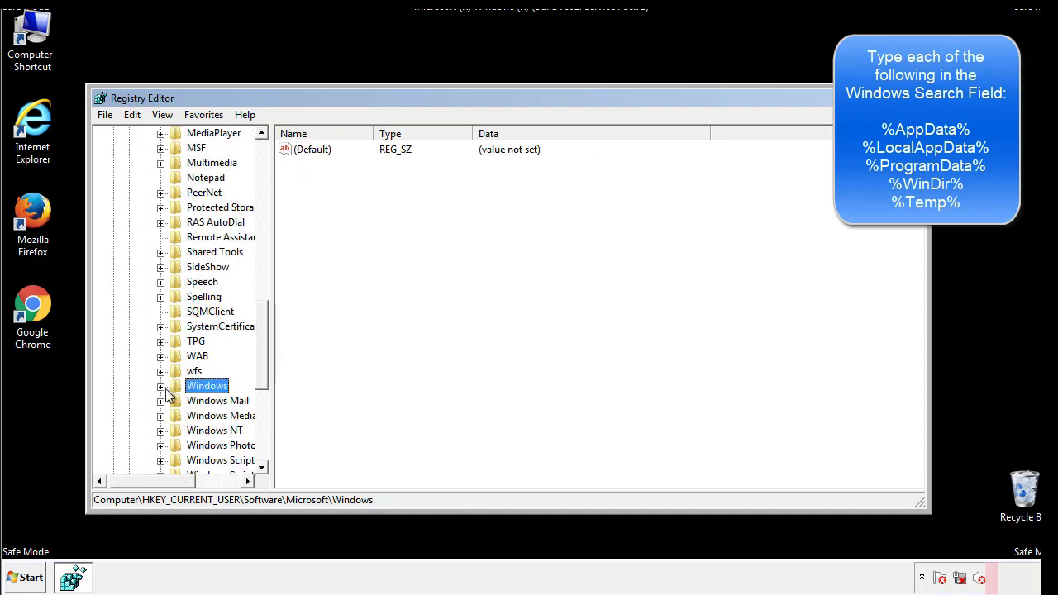
drag(265, 369, 267, 206)
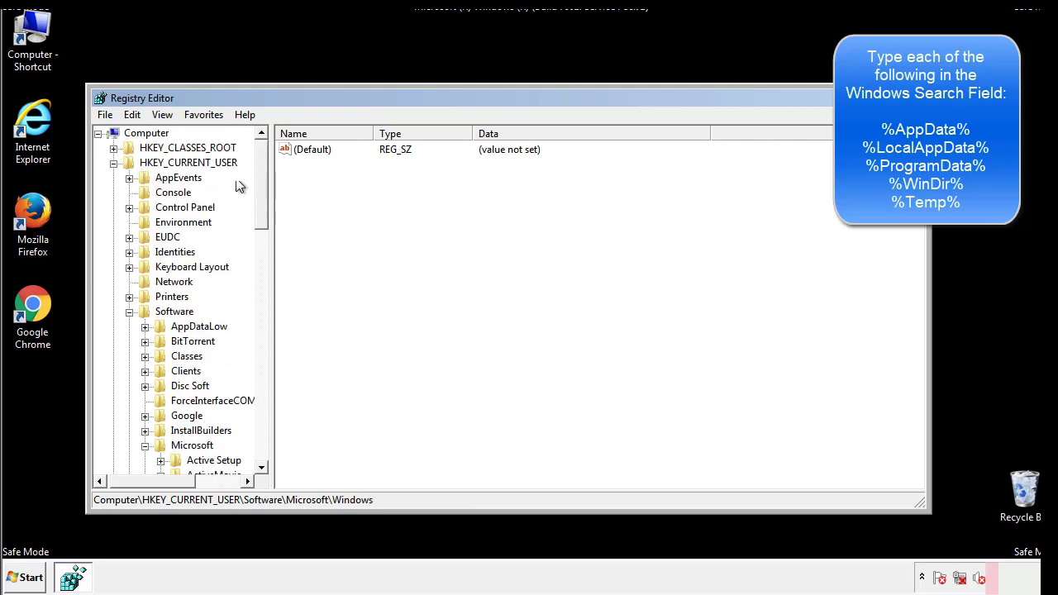
- Search the registry for %temp% with Edit > Find
click(135, 116)
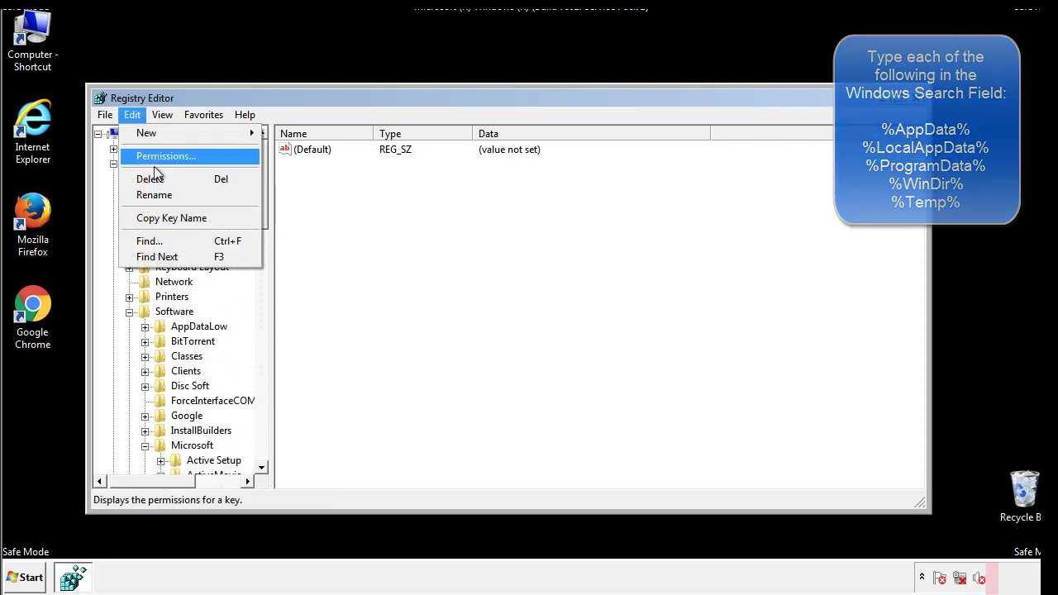
click(149, 241)
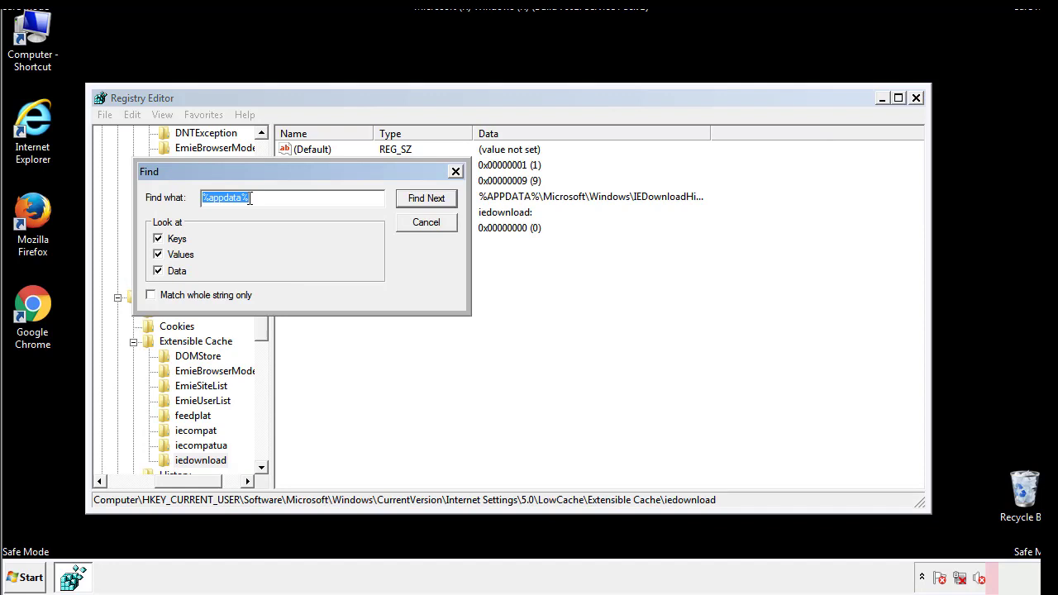
text(%t)
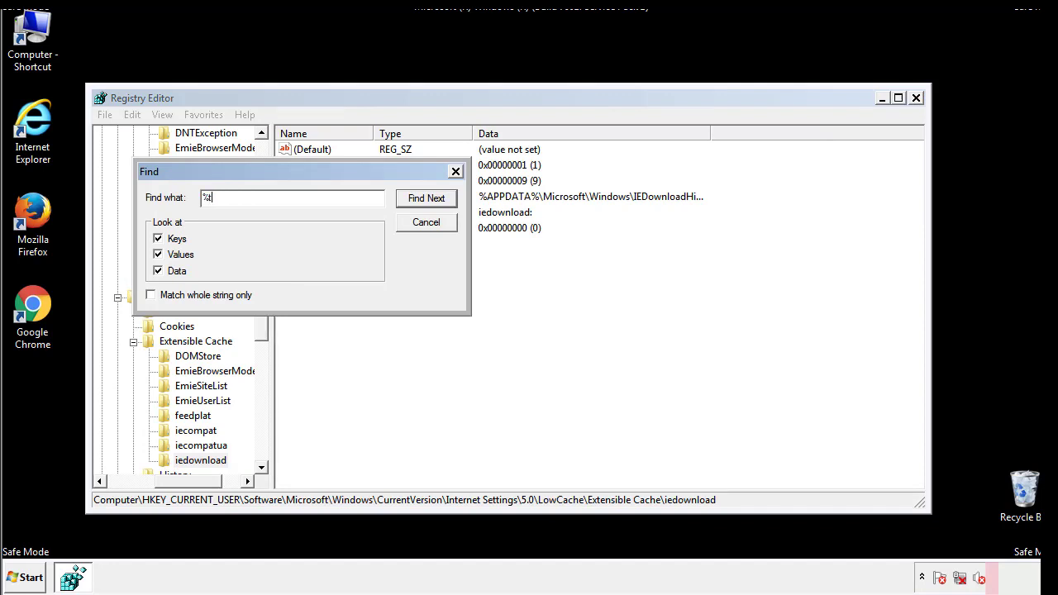
text(emp%)
key(Return)
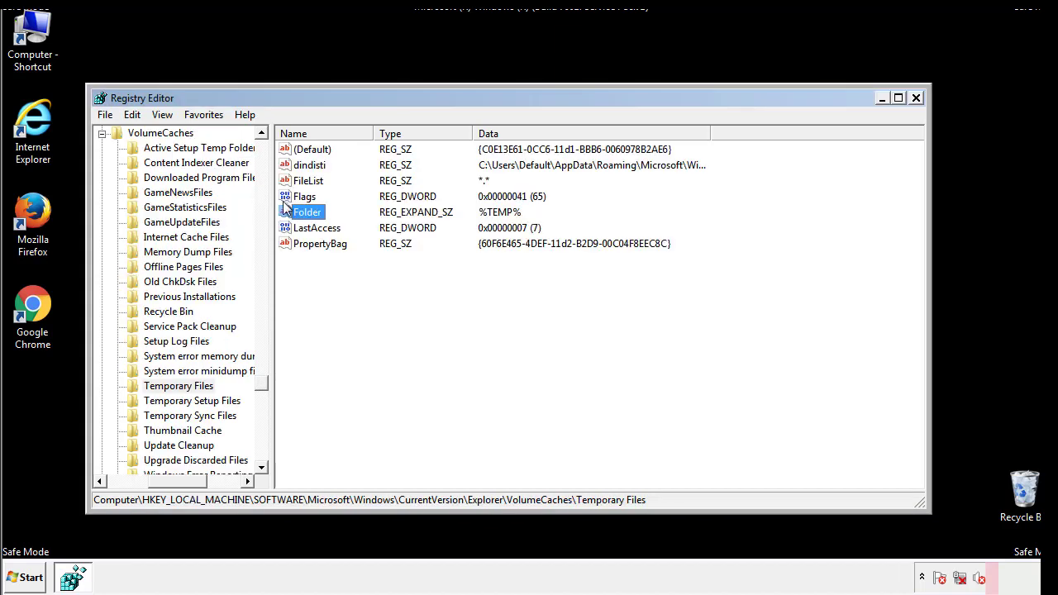
- Delete all values in the Temporary Files key, including dindisti, leaving only Default
click(432, 291)
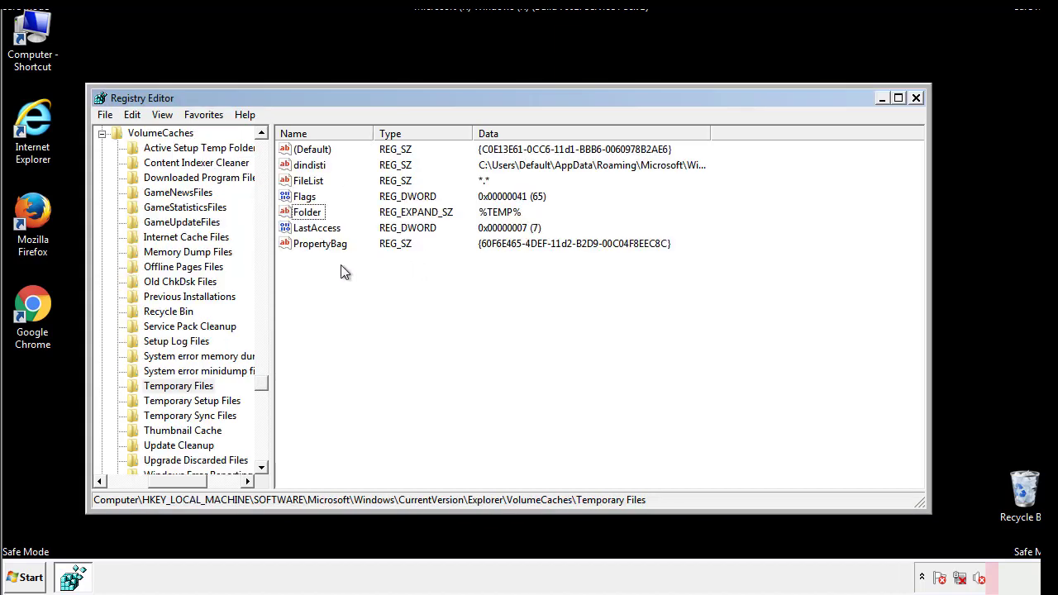
mouse_move(340, 265)
mouse_down()
mouse_move(312, 237)
mouse_move(299, 150)
mouse_up()
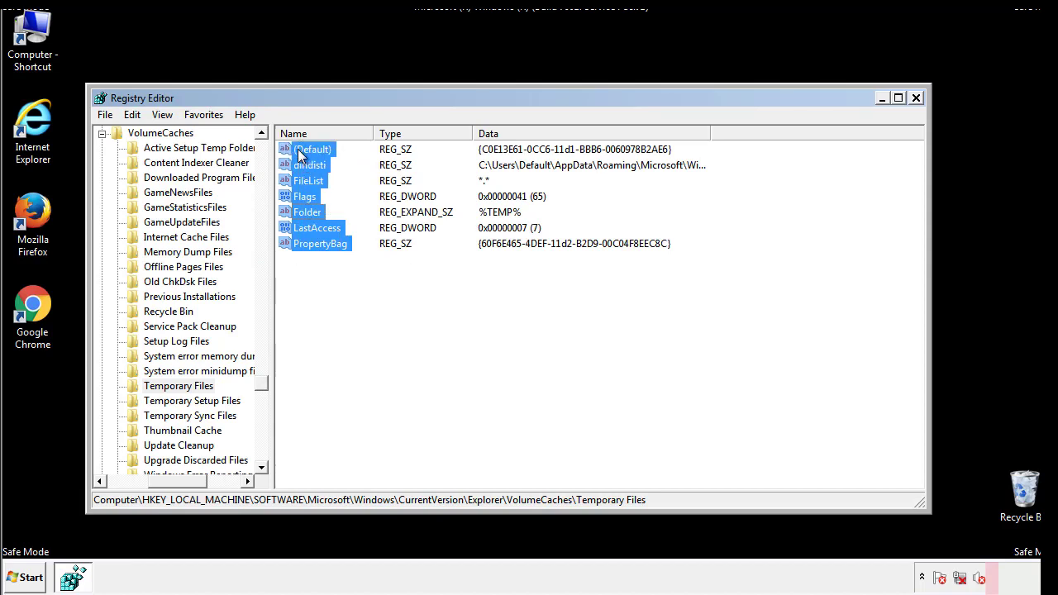
right_click(300, 155)
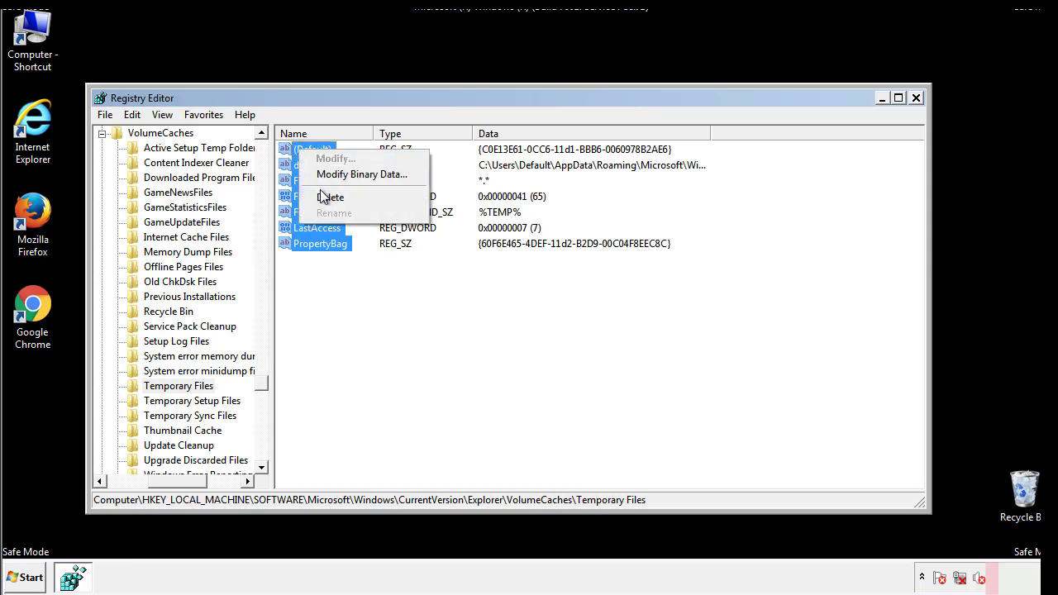
click(324, 198)
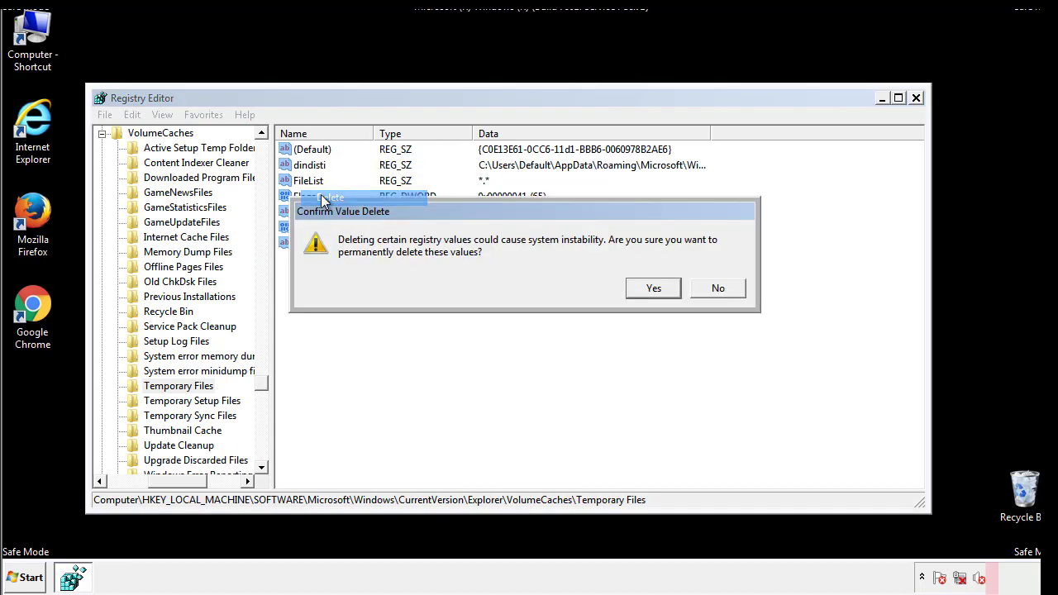
click(660, 288)
click(368, 203)
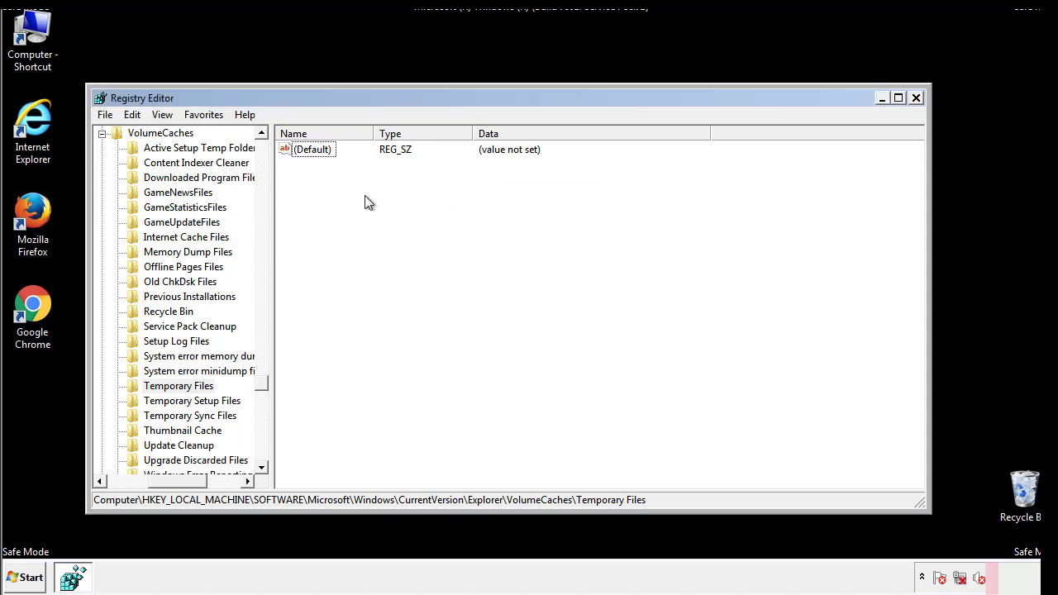
- Close Registry Editor and launch msconfig from the Start search
click(917, 98)
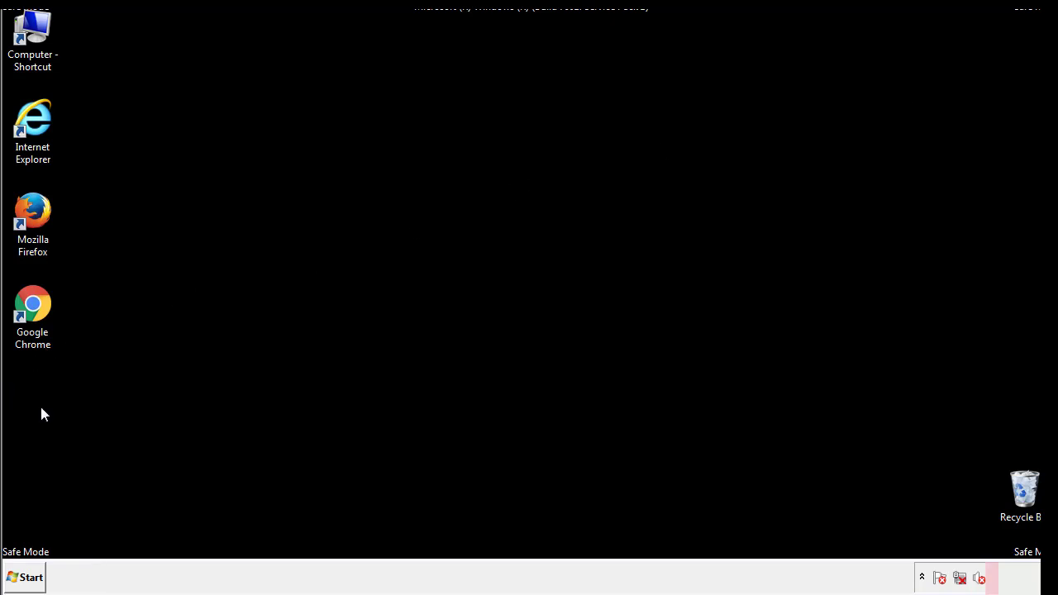
click(22, 580)
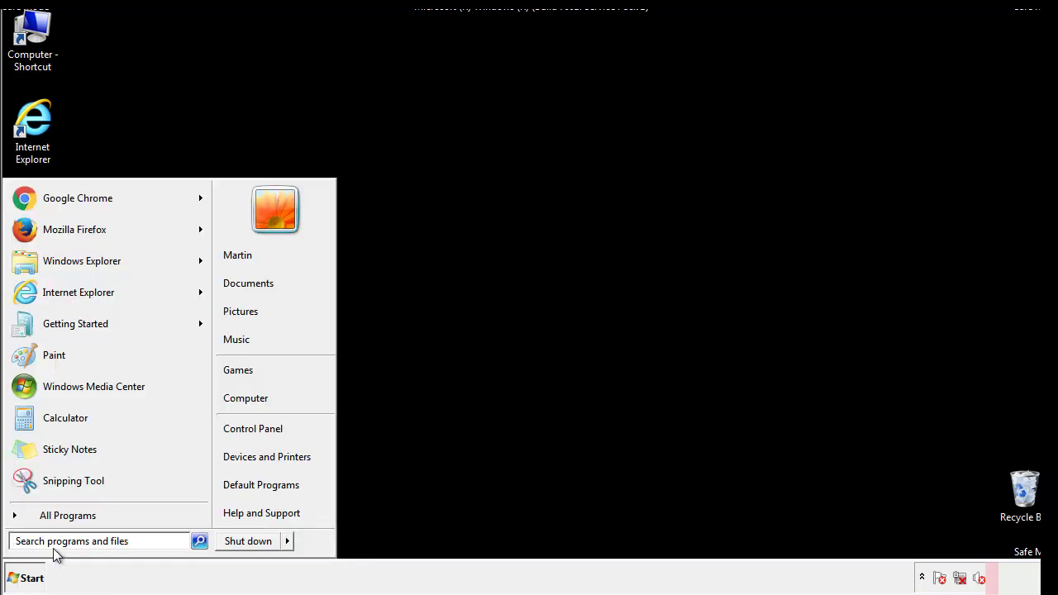
text(mscon)
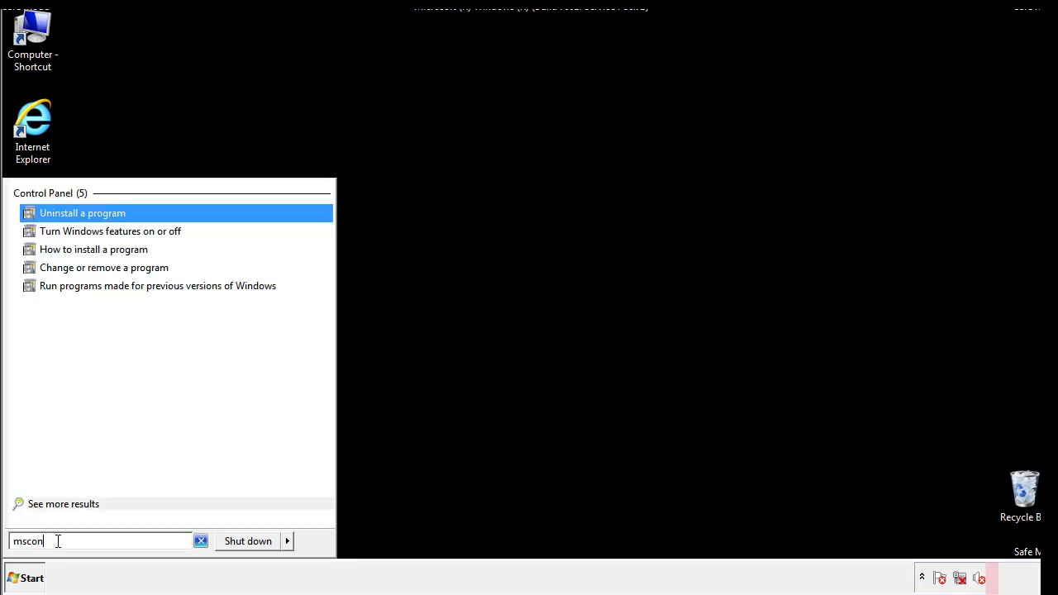
text(fig)
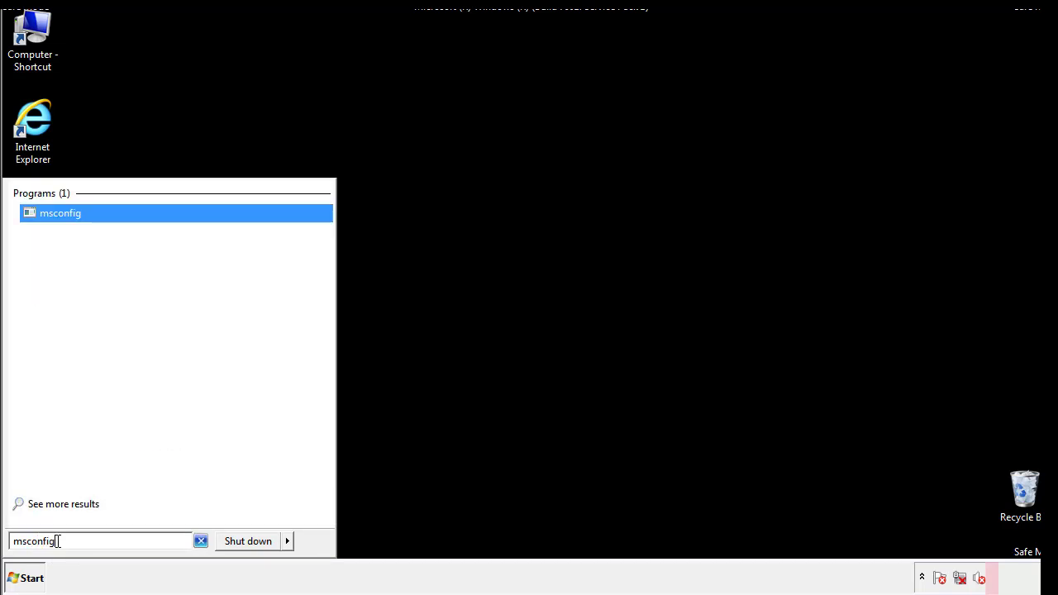
key(Return)
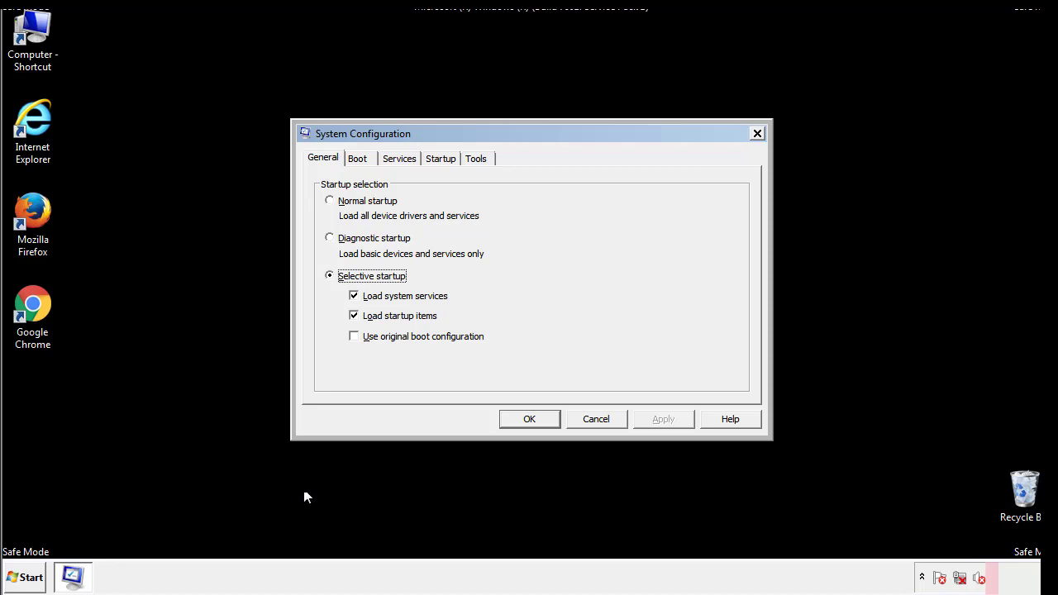
- Untick Safe boot on the Boot tab, apply it, and restart Windows
click(358, 158)
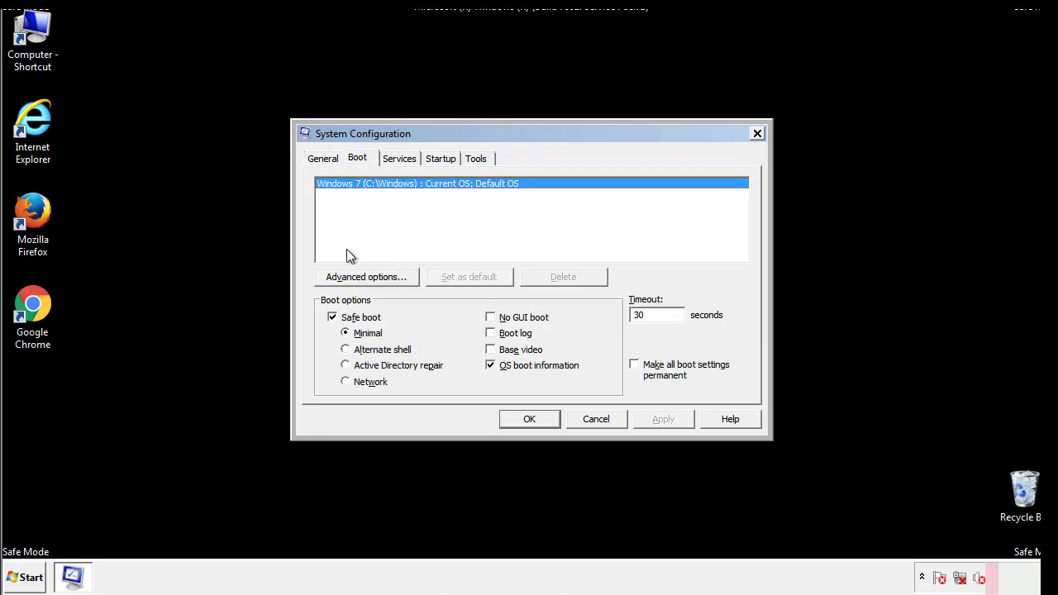
click(334, 319)
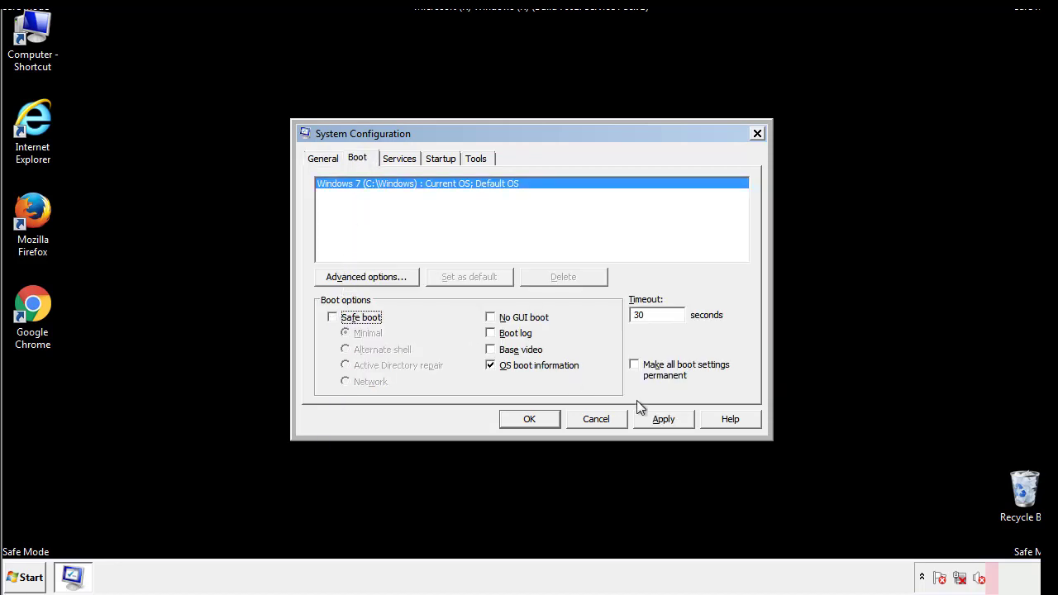
click(665, 418)
click(529, 419)
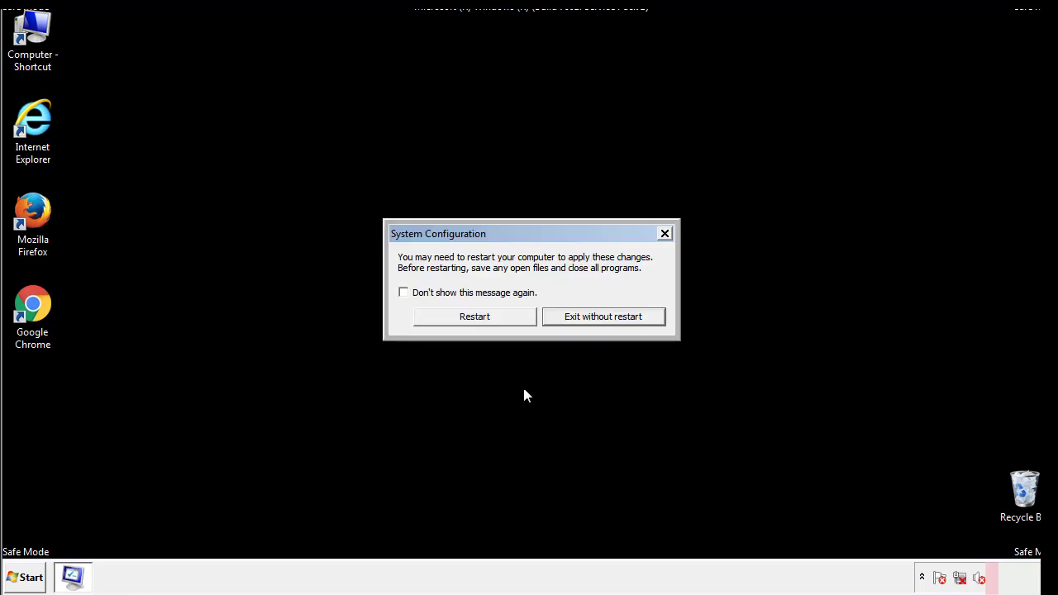
click(490, 322)
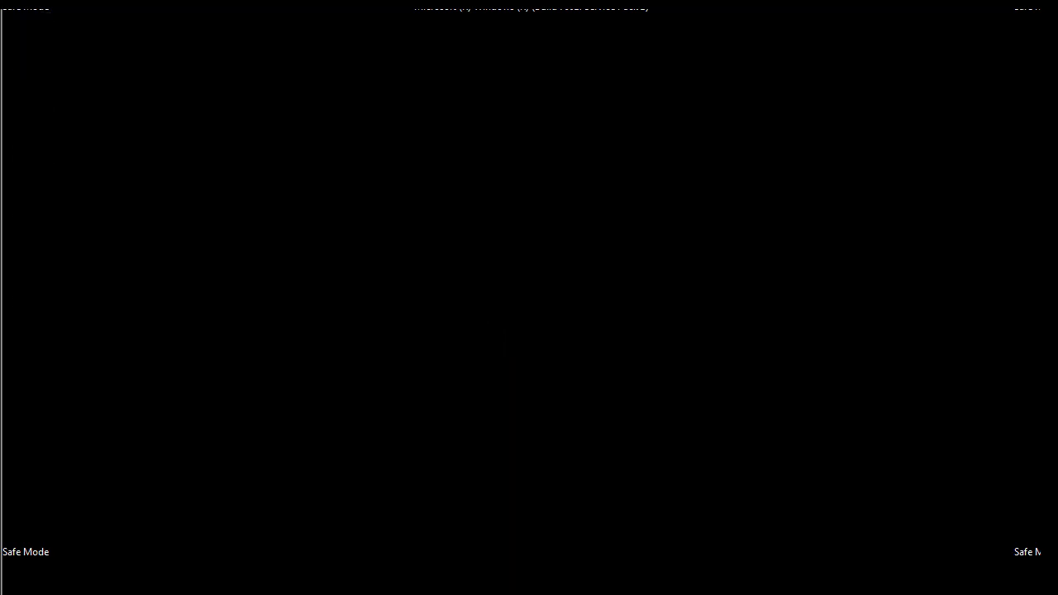